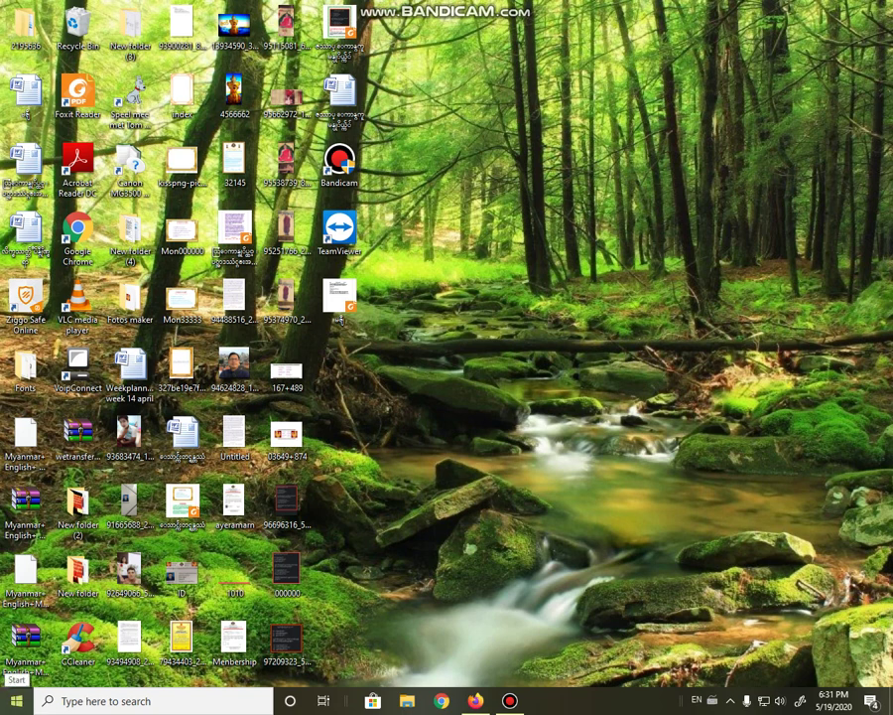
- Look through the full app list of the current Windows 10 Start menu, then close it
{"action": "left_click", "coordinate": [17, 701]}
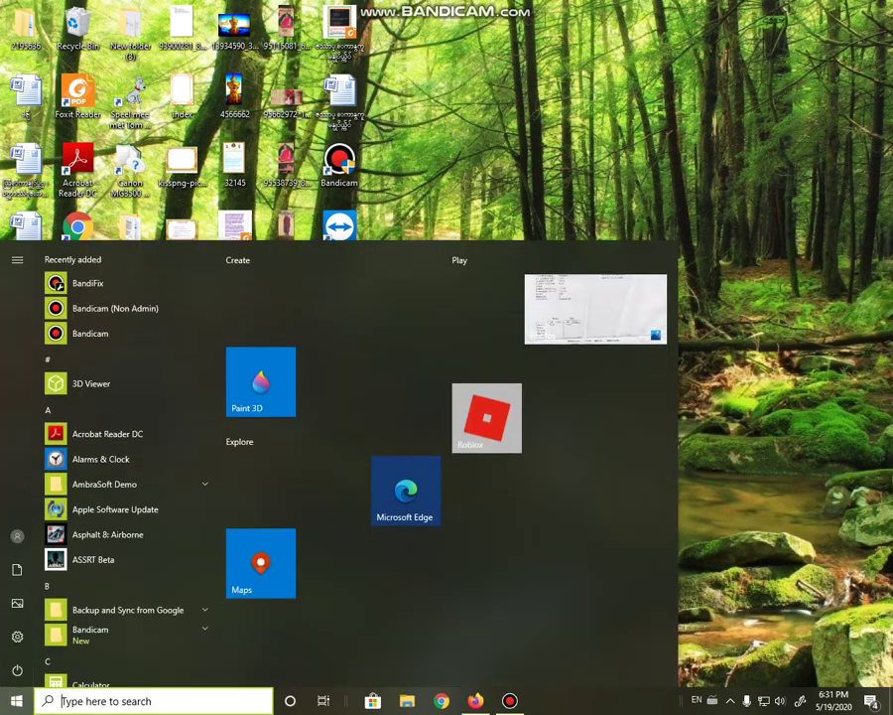
{"action": "scroll", "coordinate": [129, 467], "scroll_direction": "down", "scroll_amount": 8}
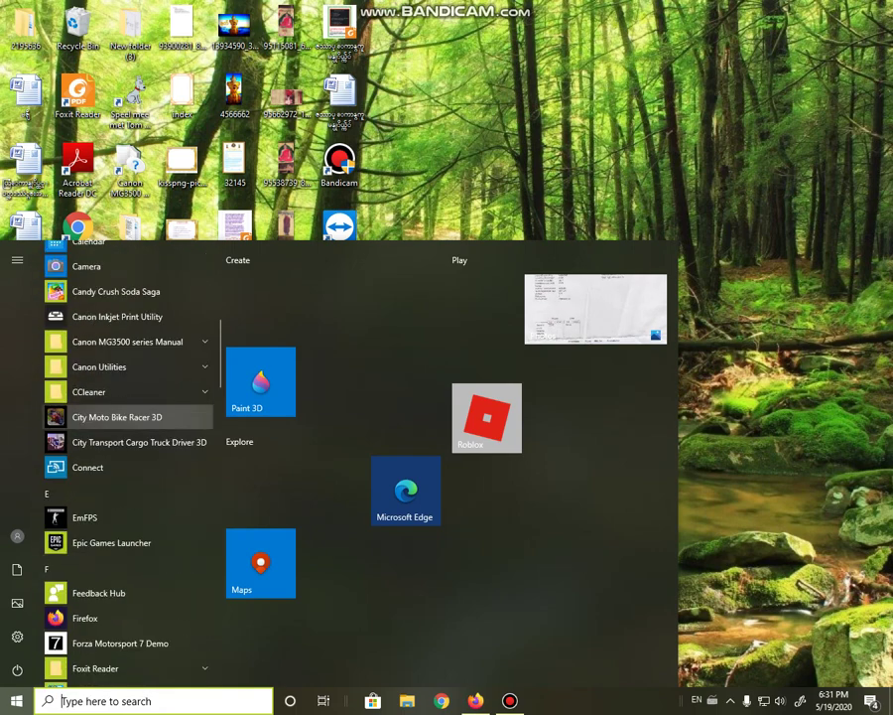
{"action": "scroll", "coordinate": [129, 447], "scroll_direction": "down", "scroll_amount": 10}
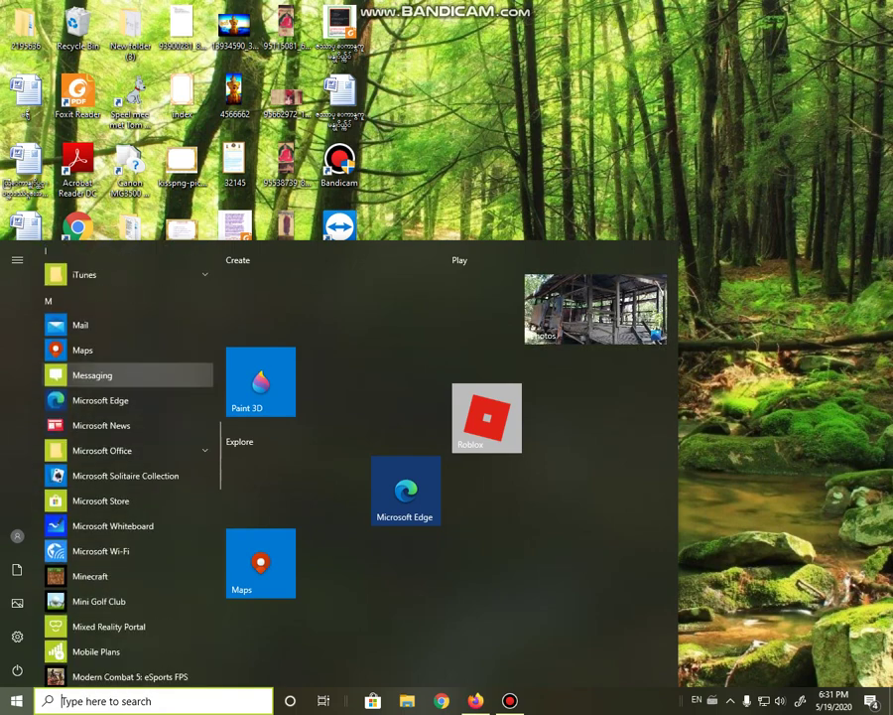
{"action": "scroll", "coordinate": [129, 467], "scroll_direction": "down", "scroll_amount": 10}
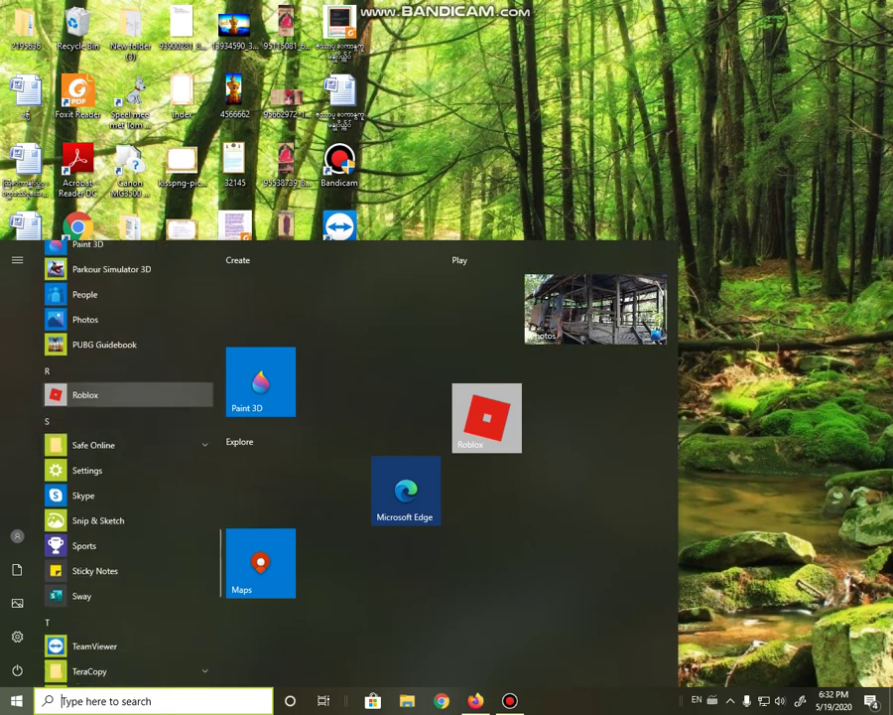
{"action": "scroll", "coordinate": [119, 588], "scroll_direction": "down", "scroll_amount": 8}
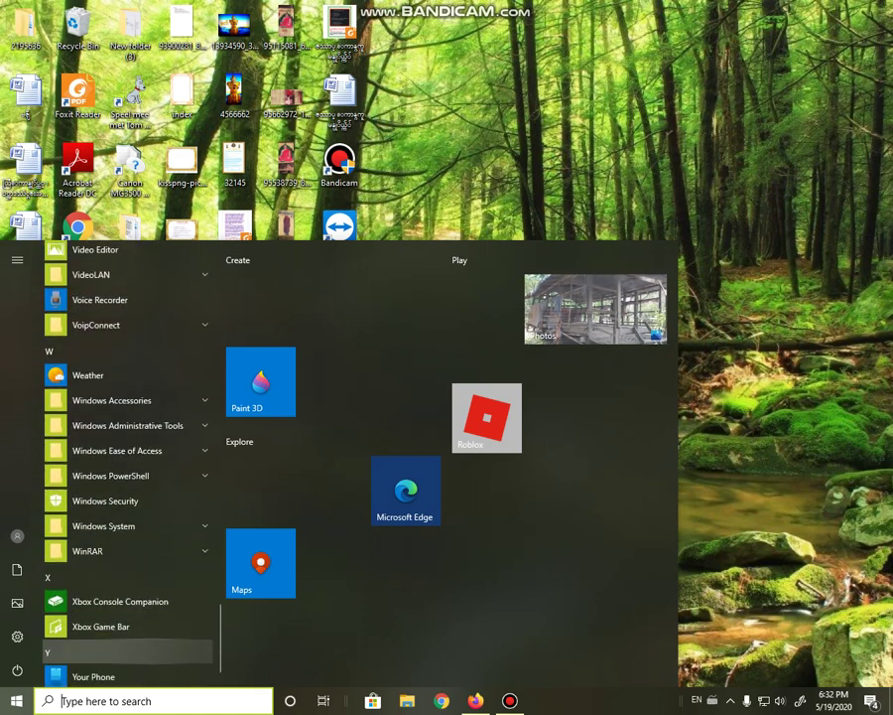
{"action": "scroll", "coordinate": [129, 645], "scroll_direction": "down", "scroll_amount": 1}
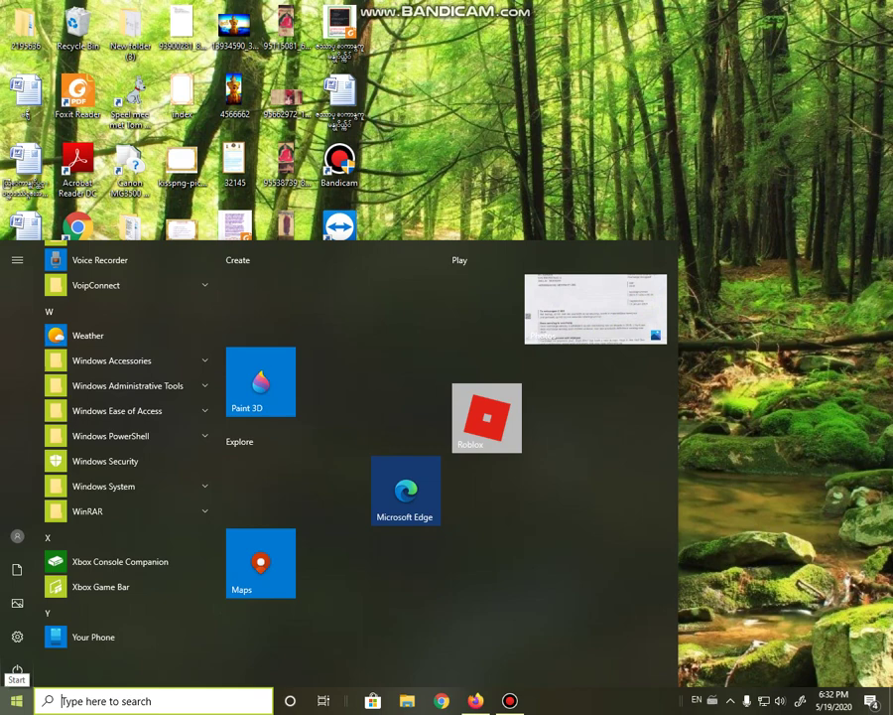
{"action": "left_click", "coordinate": [16, 698]}
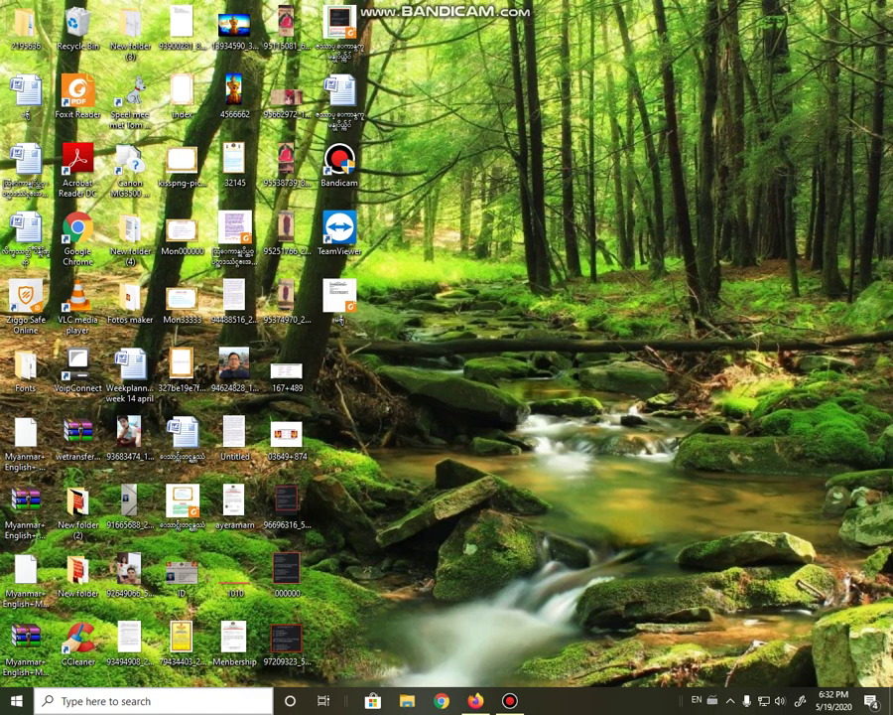
- Search Windows for "cont", then clear the query and close the search
{"action": "left_click", "coordinate": [106, 700]}
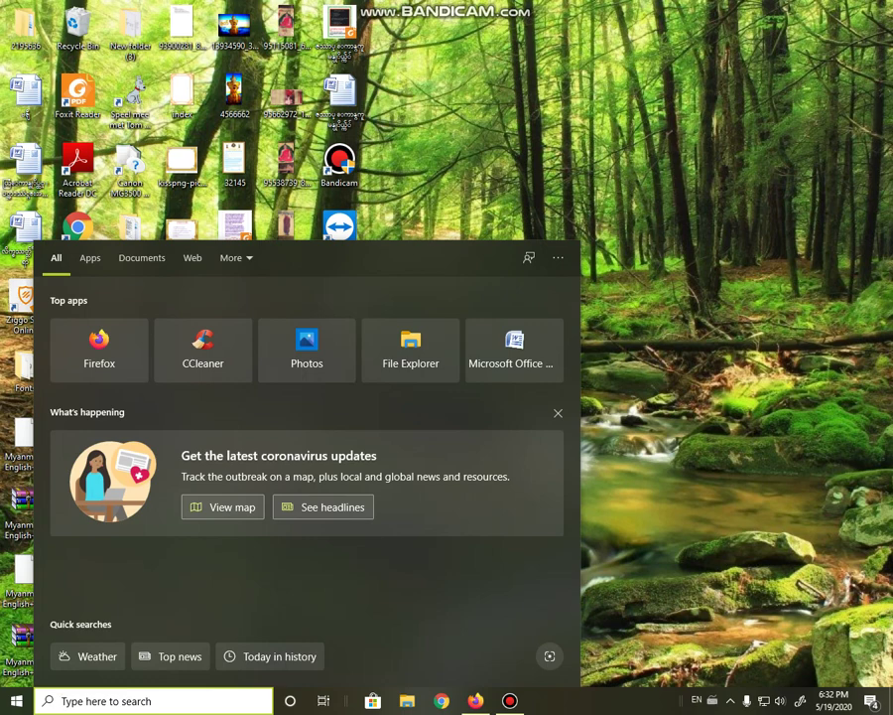
{"action": "type", "text": "cont"}
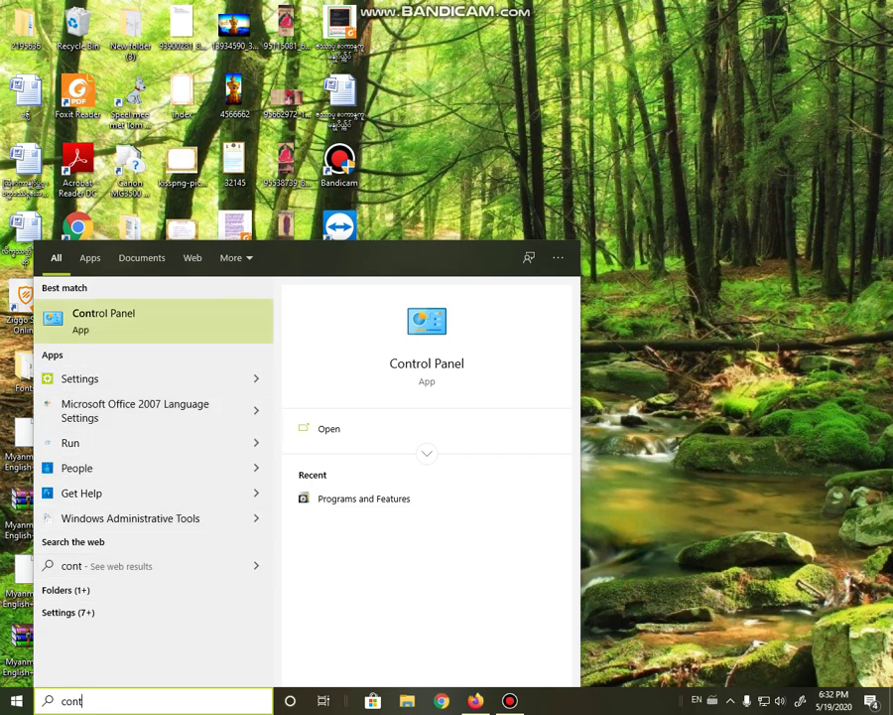
{"action": "key", "text": "BackSpace"}
{"action": "key", "text": "BackSpace"}
{"action": "key", "text": "BackSpace"}
{"action": "key", "text": "BackSpace"}
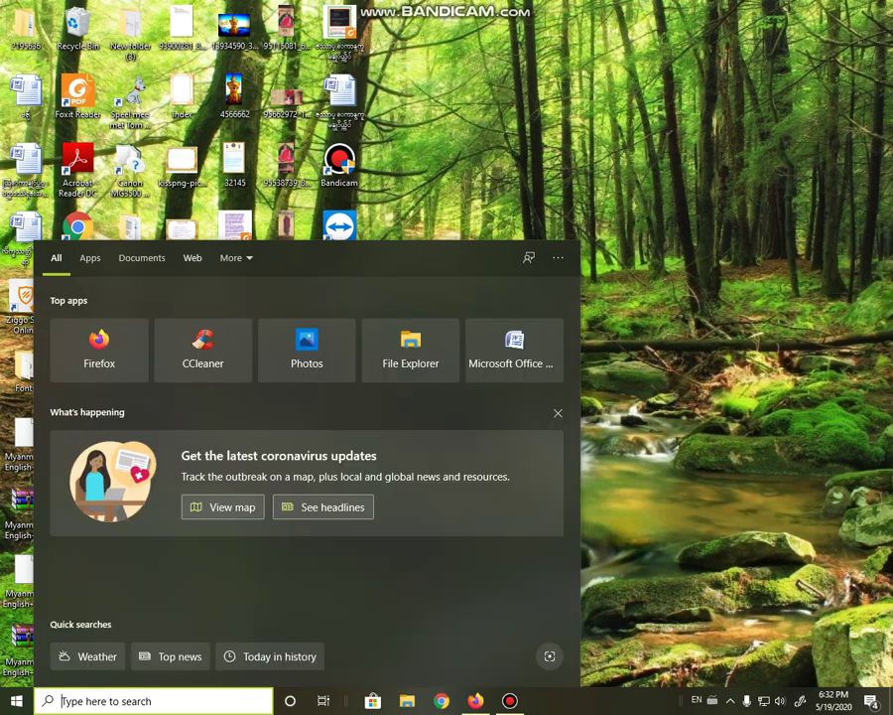
{"action": "key", "text": "Escape"}
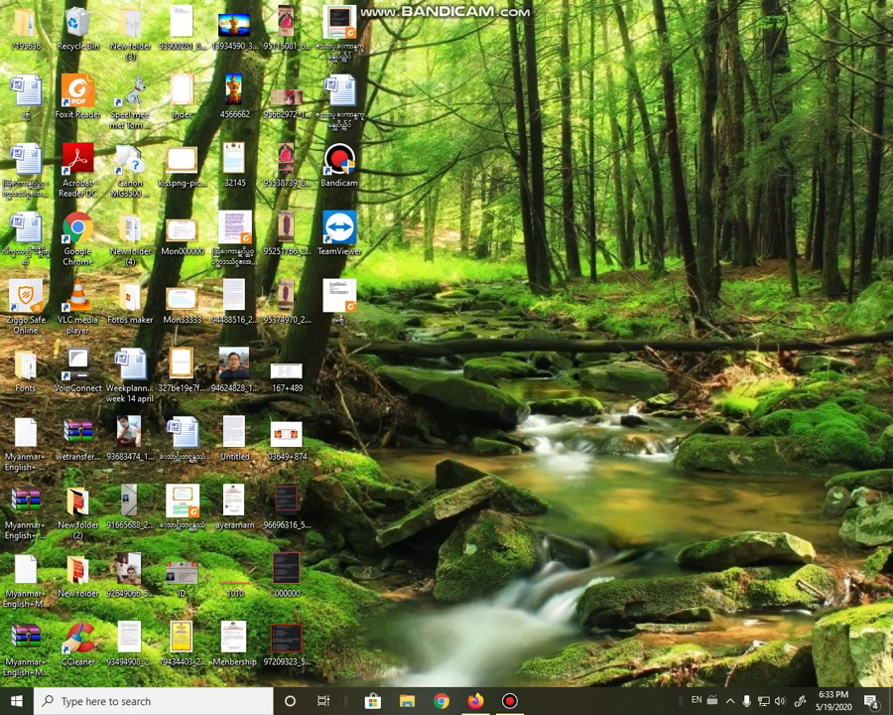
- Switch to Firefox and search Google for "start menu windows 10 download"
{"action": "key", "text": "alt+Tab"}
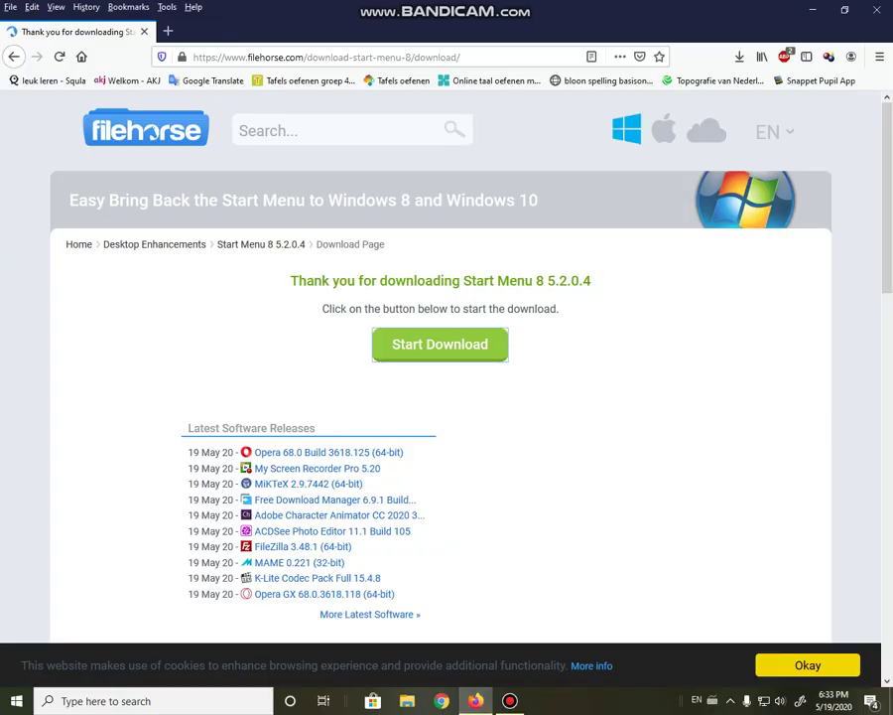
{"action": "key", "text": "alt+Home"}
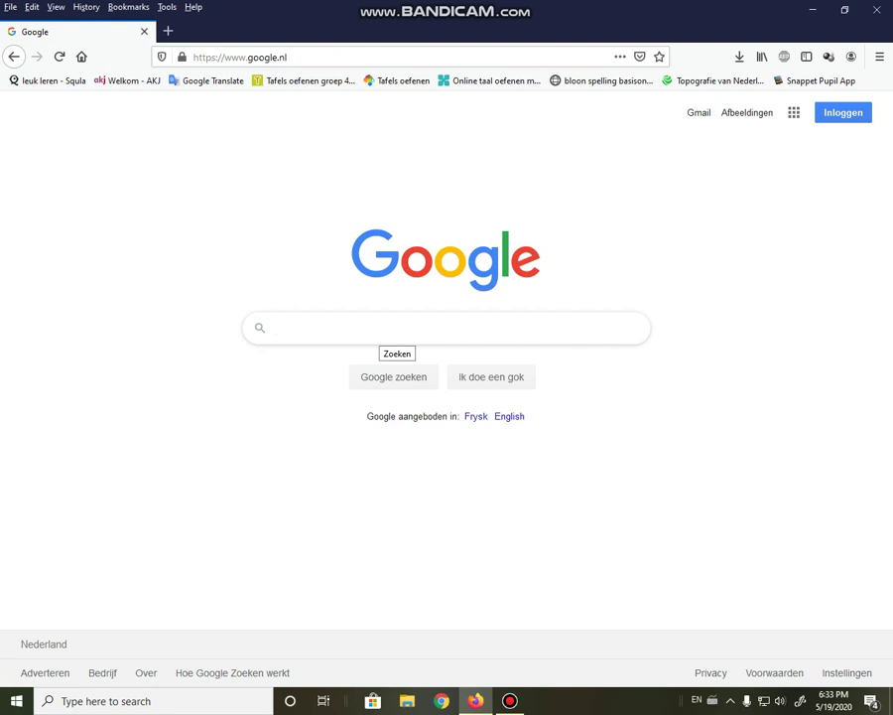
{"action": "type", "text": "start"}
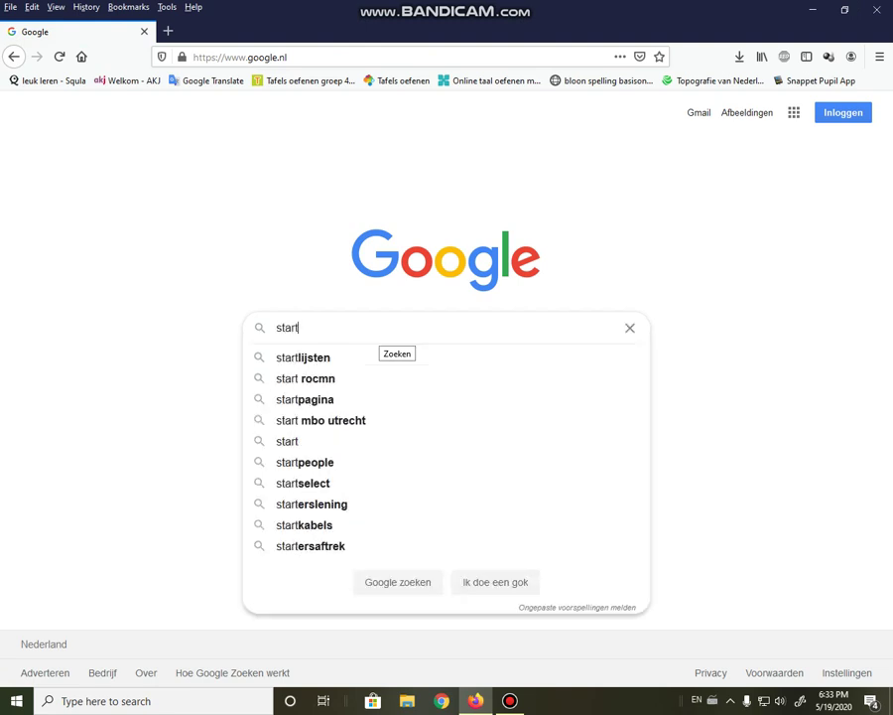
{"action": "type", "text": "menu"}
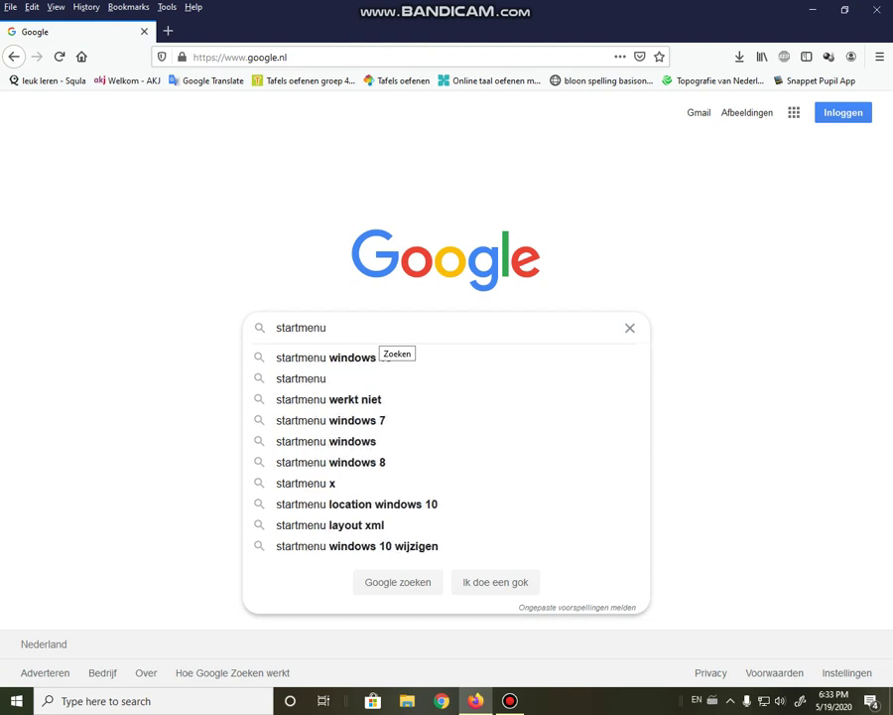
{"action": "type", "text": " win"}
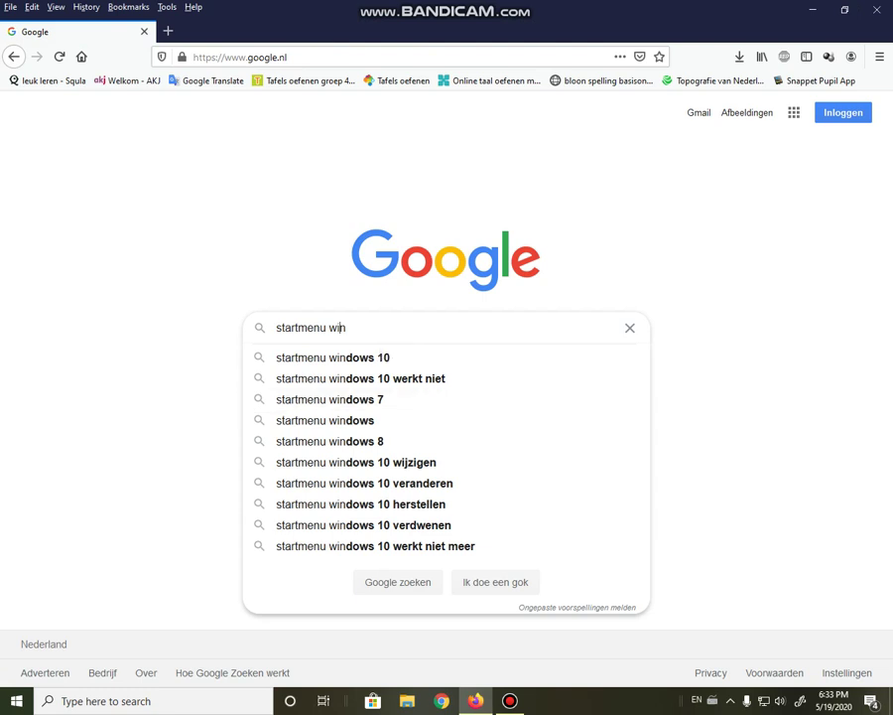
{"action": "left_click", "coordinate": [333, 358]}
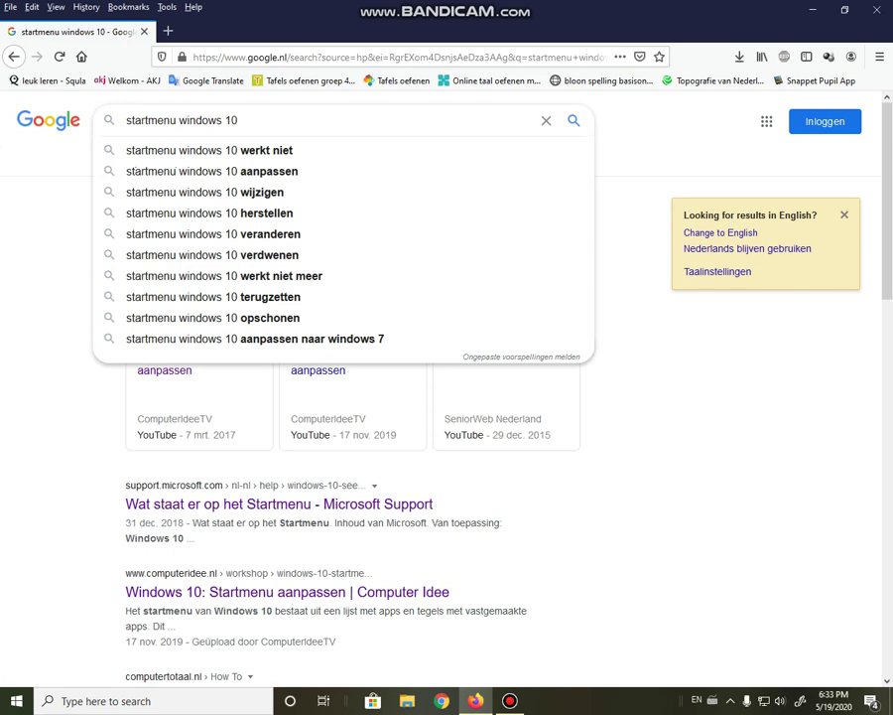
{"action": "type", "text": "d"}
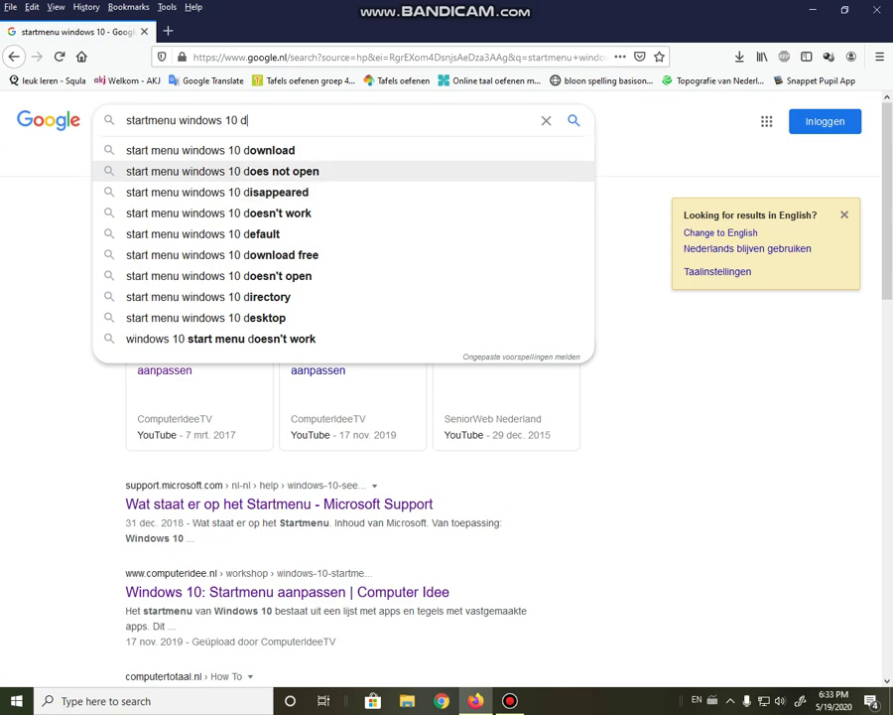
{"action": "left_click", "coordinate": [211, 150]}
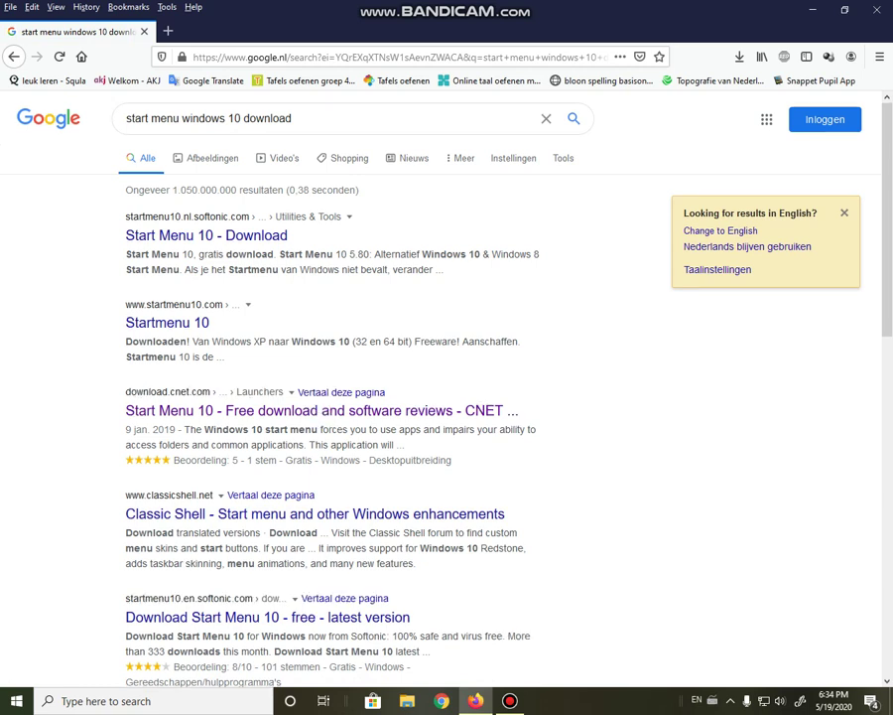
- Open the CNET result for Start Menu 10 and save the installer StartMenu10_Setup_6_3_PRO.exe
{"action": "scroll", "coordinate": [447, 387], "scroll_direction": "down", "scroll_amount": 2}
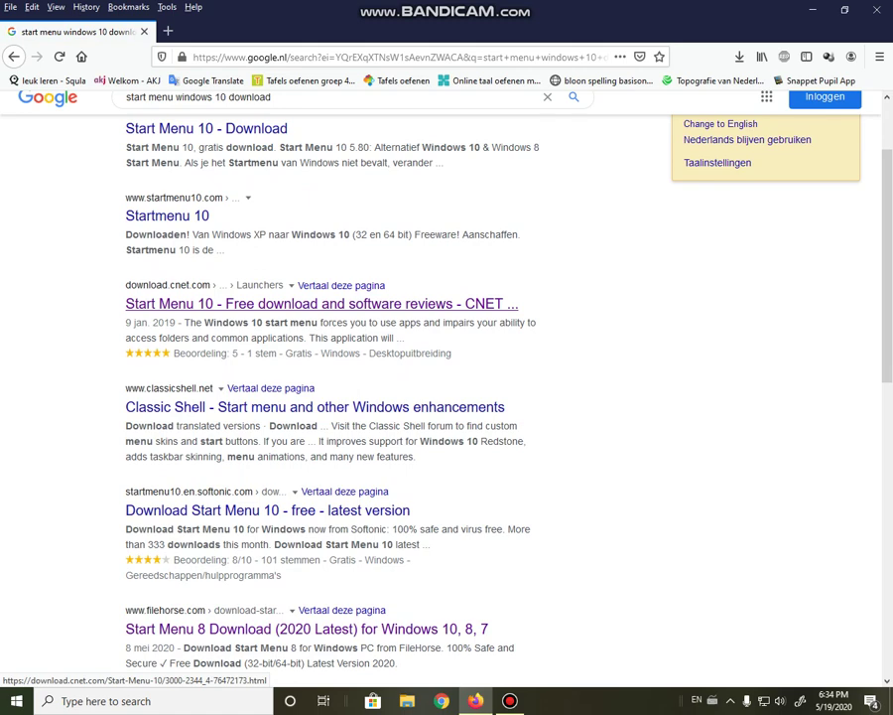
{"action": "left_click", "coordinate": [318, 304]}
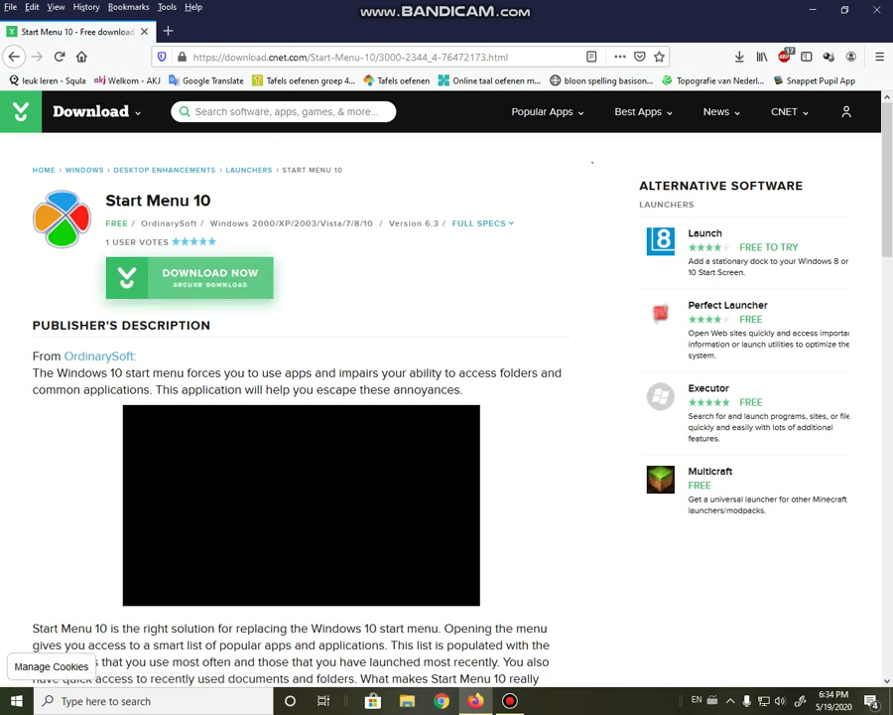
{"action": "left_click", "coordinate": [189, 277]}
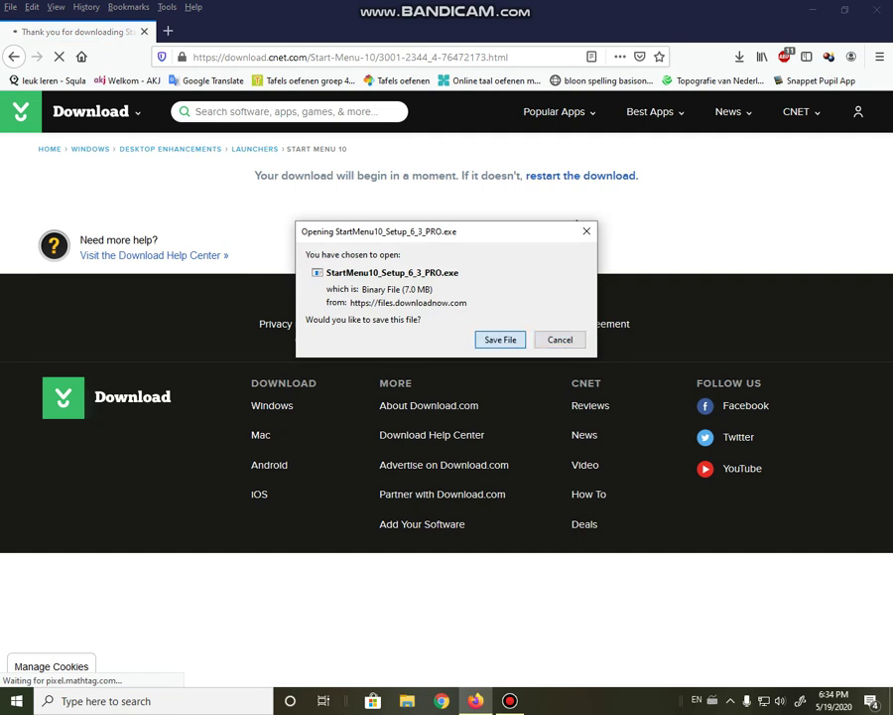
{"action": "key", "text": "Return"}
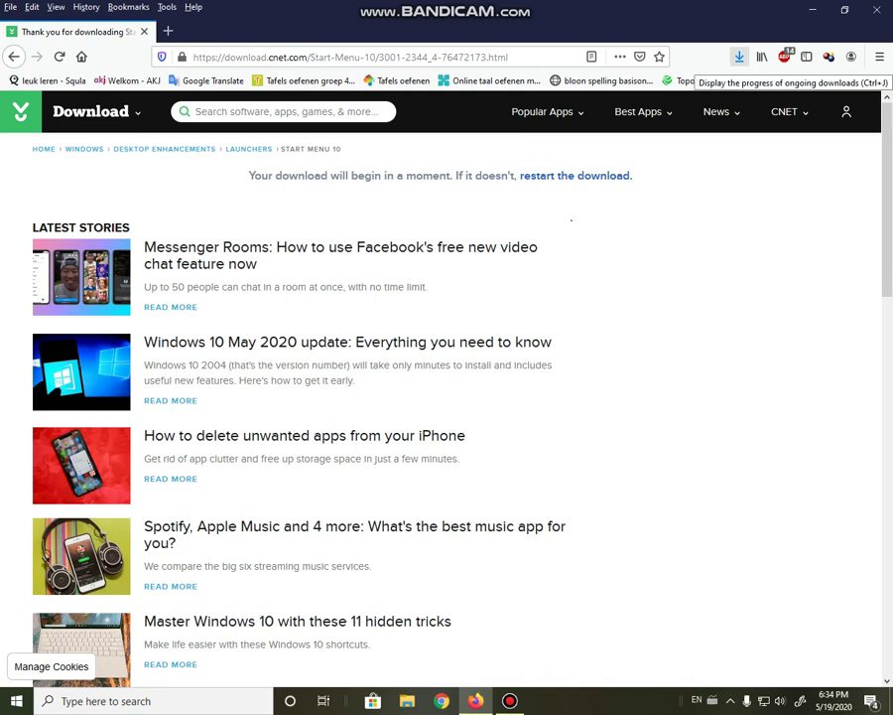
- Run the downloaded Start Menu 10 installer and minimize the browser window
{"action": "left_click", "coordinate": [740, 58]}
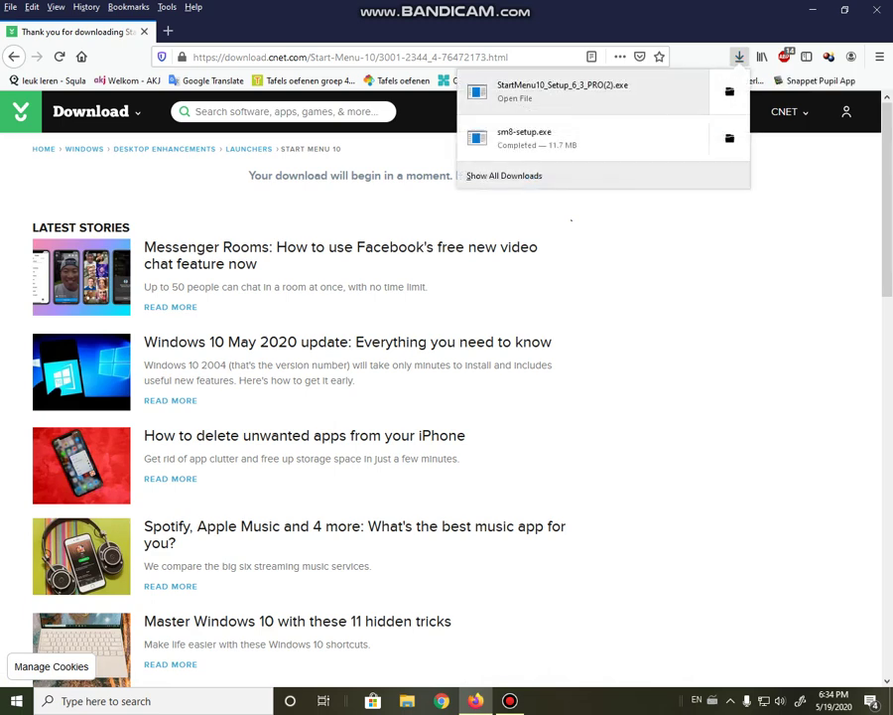
{"action": "key", "text": "Escape"}
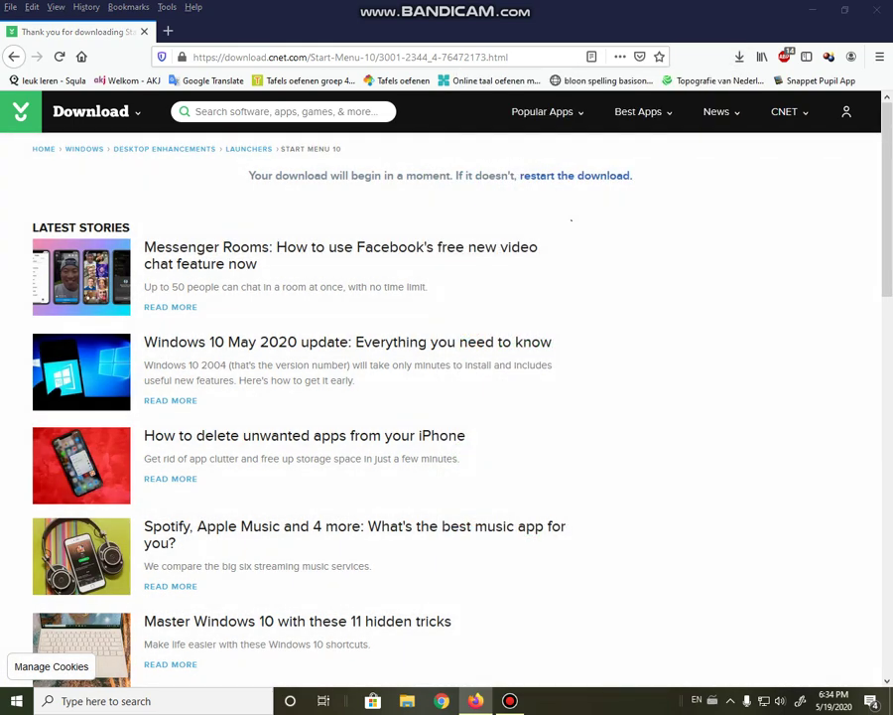
{"action": "mouse_move", "coordinate": [515, 451]}
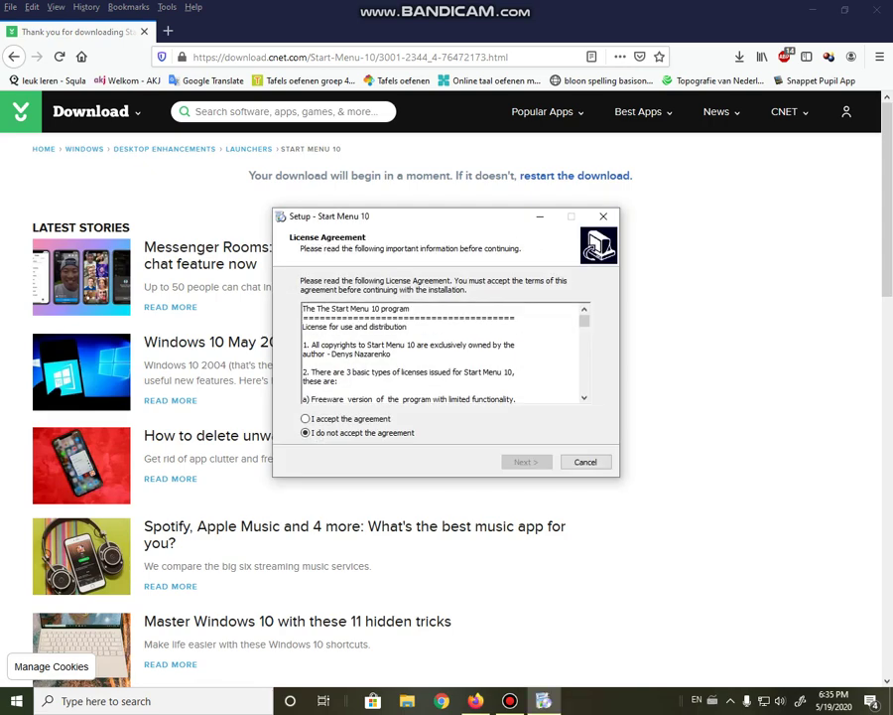
{"action": "left_click", "coordinate": [812, 9]}
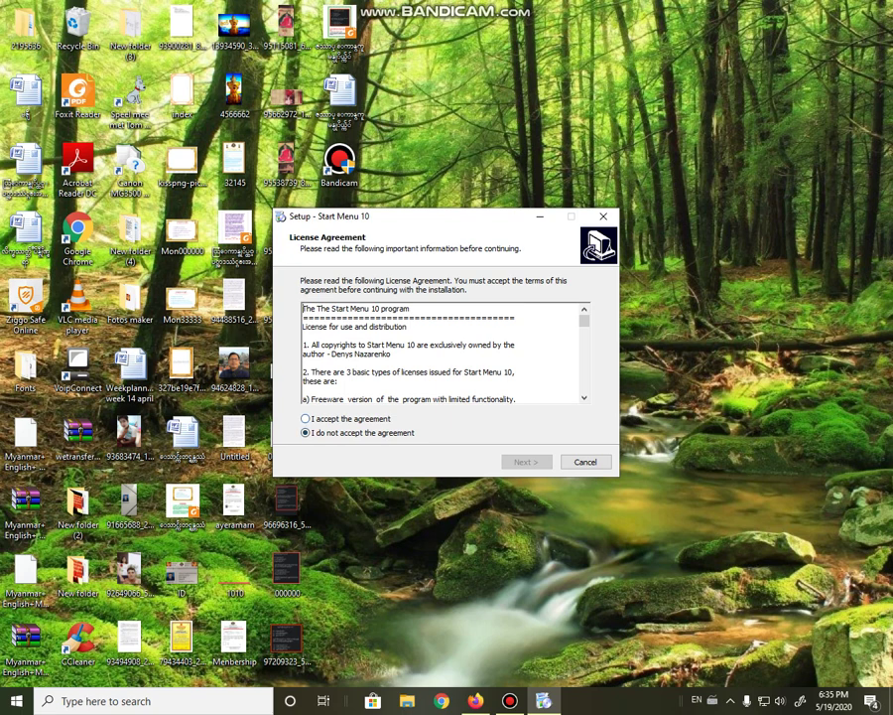
- Accept the Start Menu 10 license agreement and choose the Free version as license type
{"action": "left_click", "coordinate": [306, 418]}
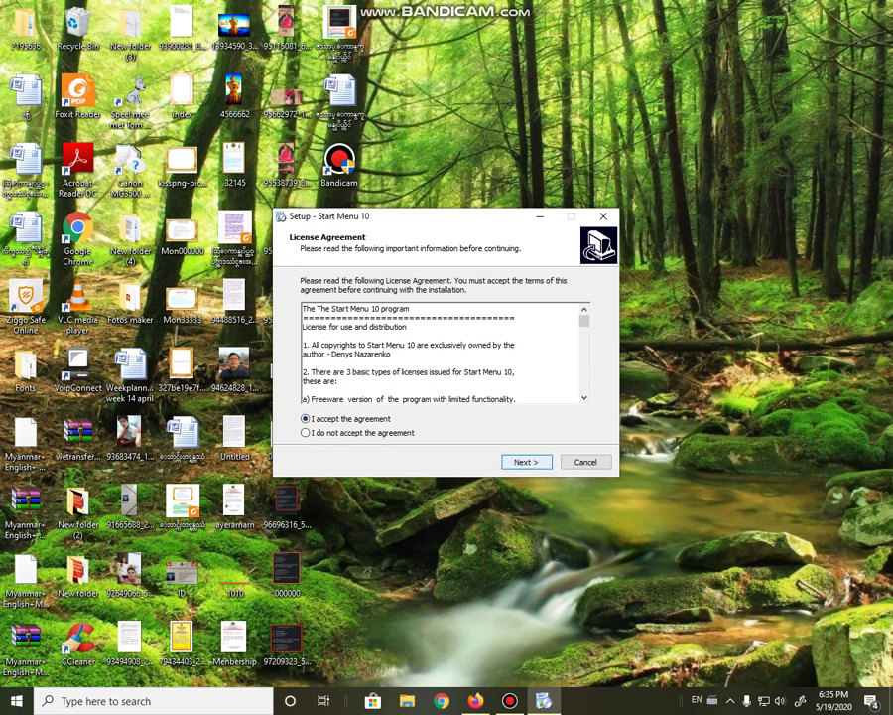
{"action": "key", "text": "Return"}
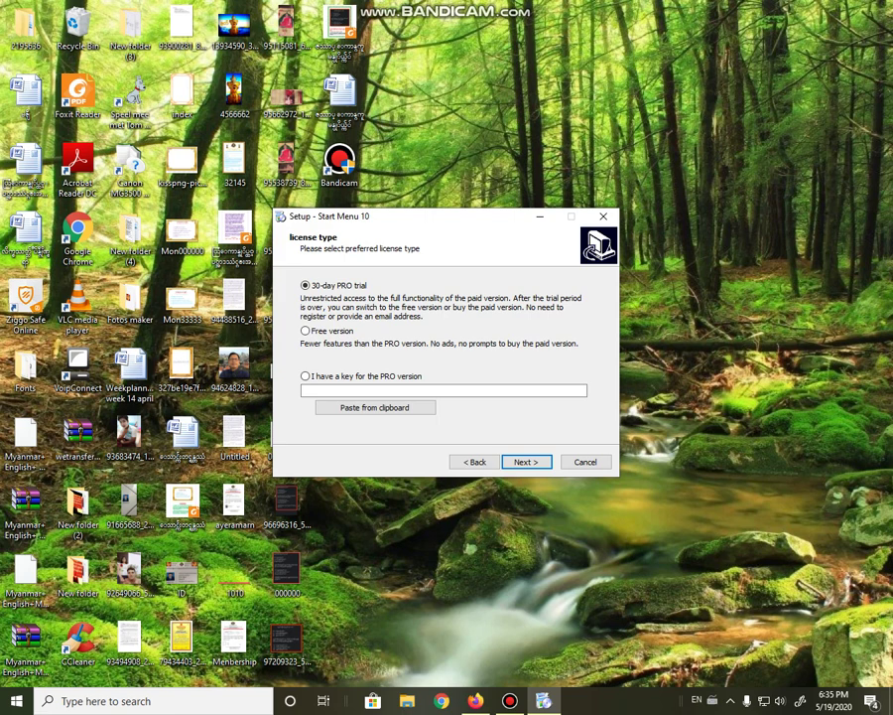
{"action": "left_click", "coordinate": [304, 330]}
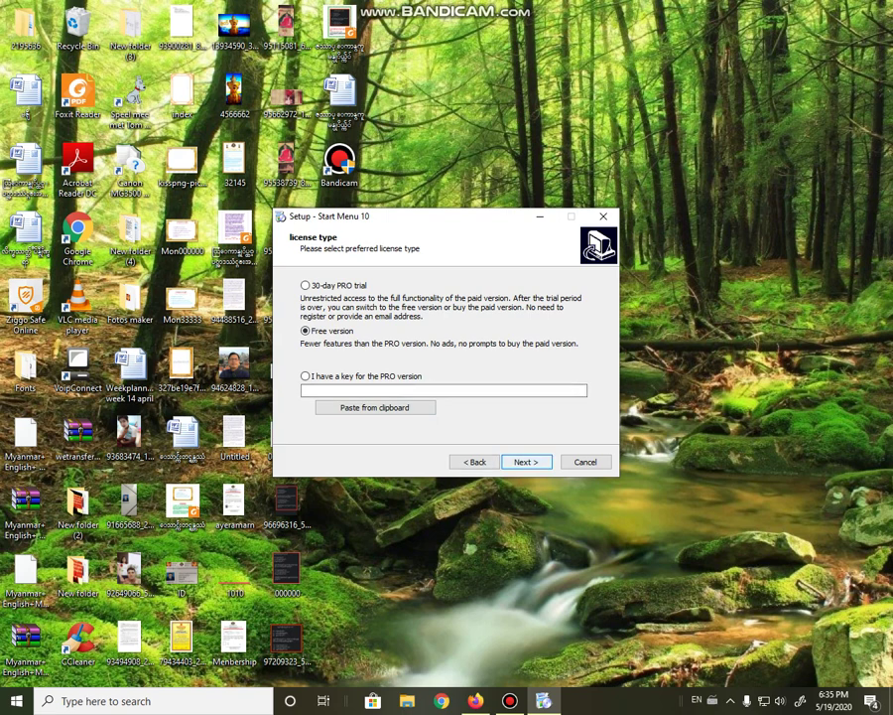
{"action": "key", "text": "Return"}
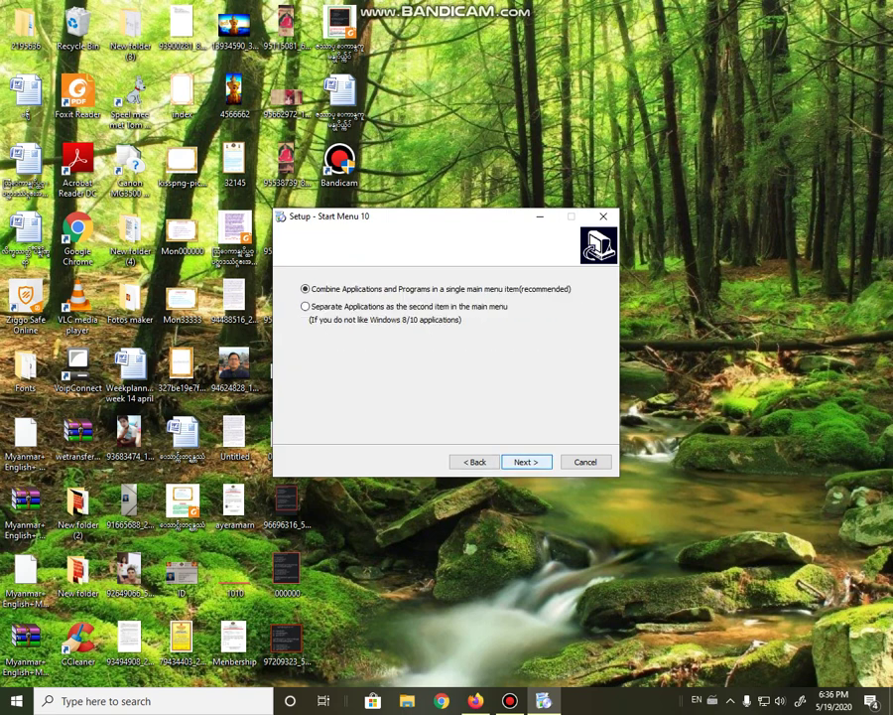
- Install Start Menu 10 with Applications and Programs combined, keeping the default destination and Start Menu folder
{"action": "key", "text": "Return"}
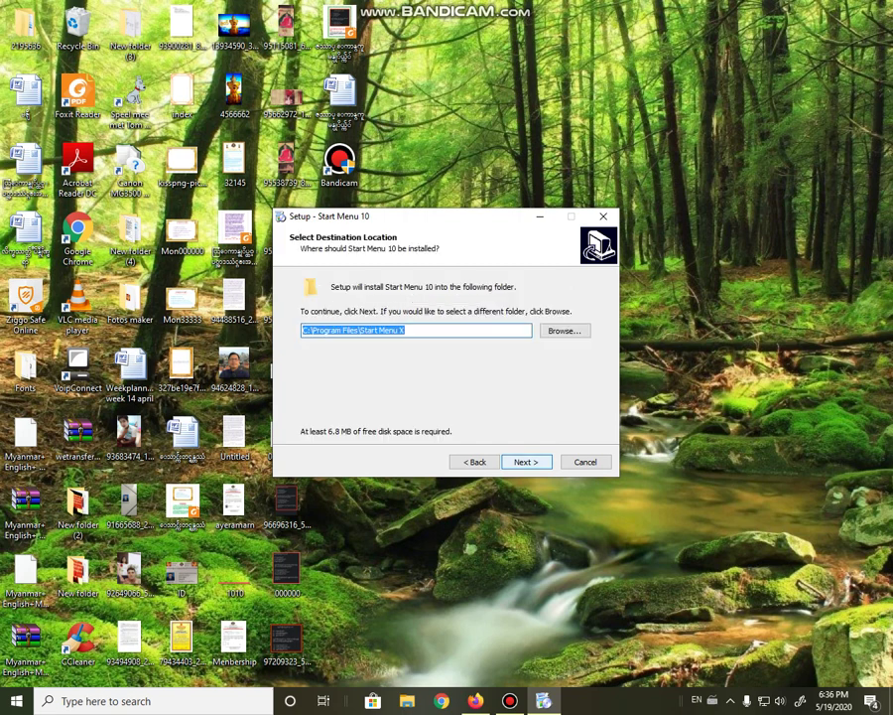
{"action": "key", "text": "Return"}
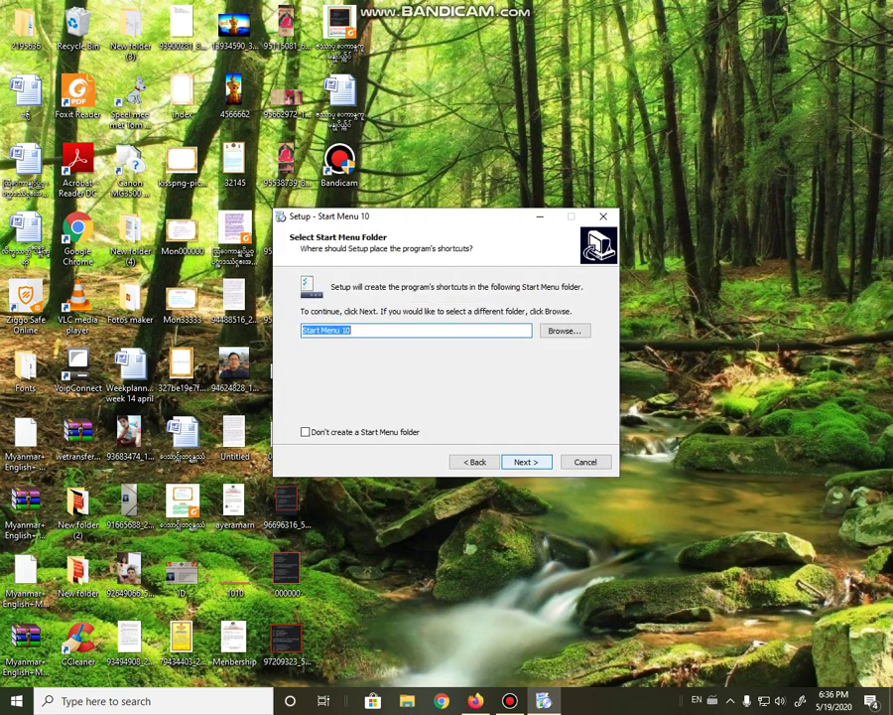
{"action": "key", "text": "Return"}
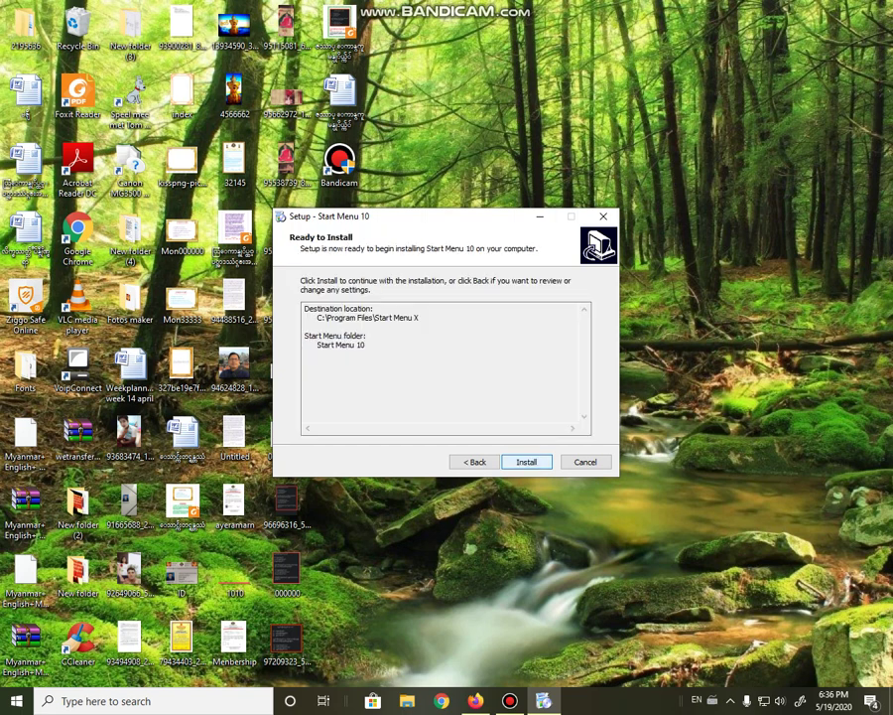
{"action": "key", "text": "Return"}
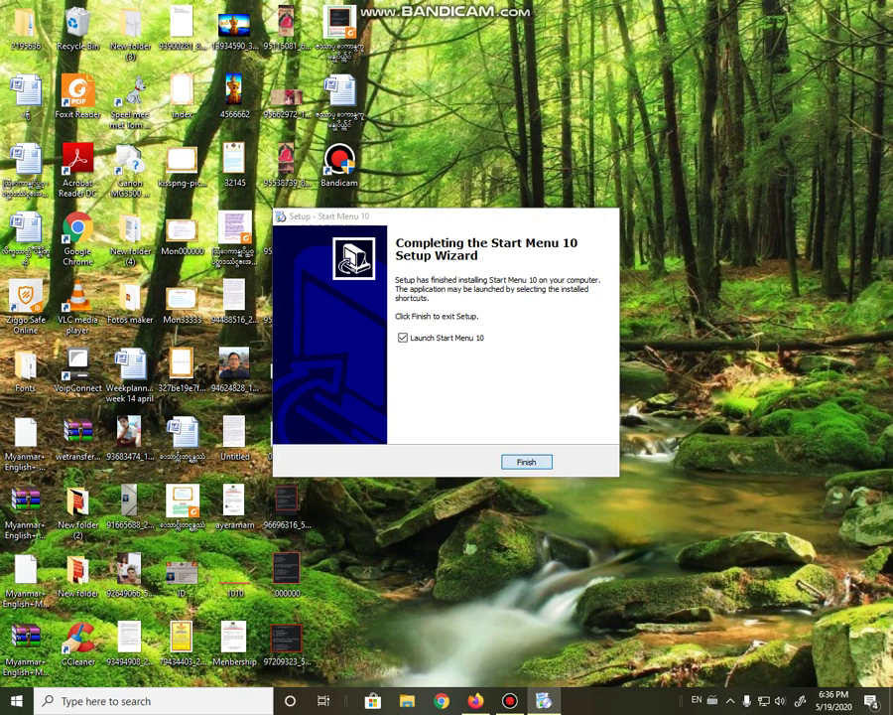
- Finish the setup wizard with Start Menu 10 launched and close the startmenu10.com update page in the browser
{"action": "key", "text": "Return"}
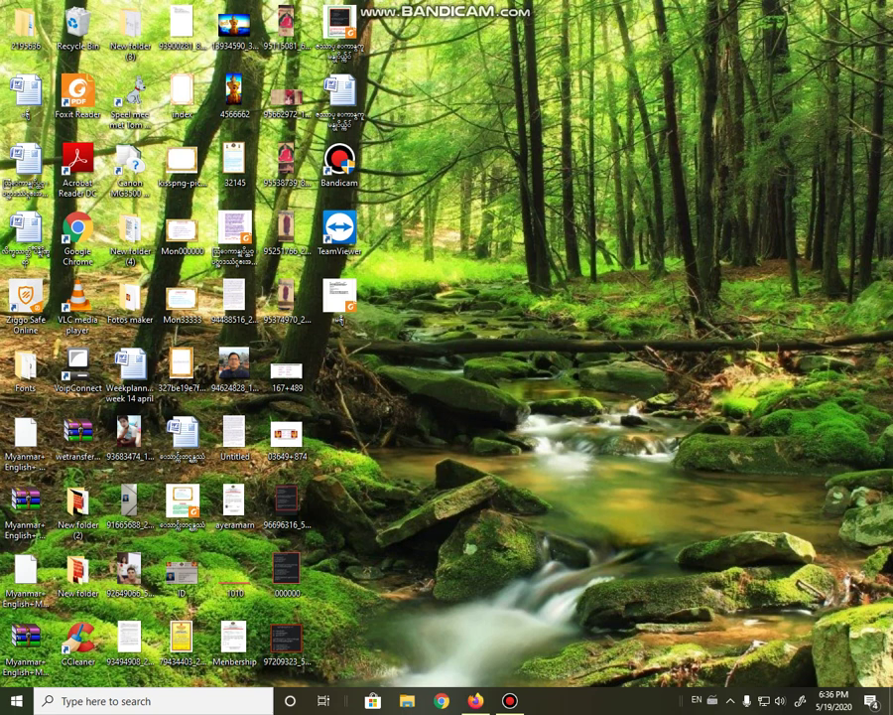
{"action": "left_click", "coordinate": [713, 700]}
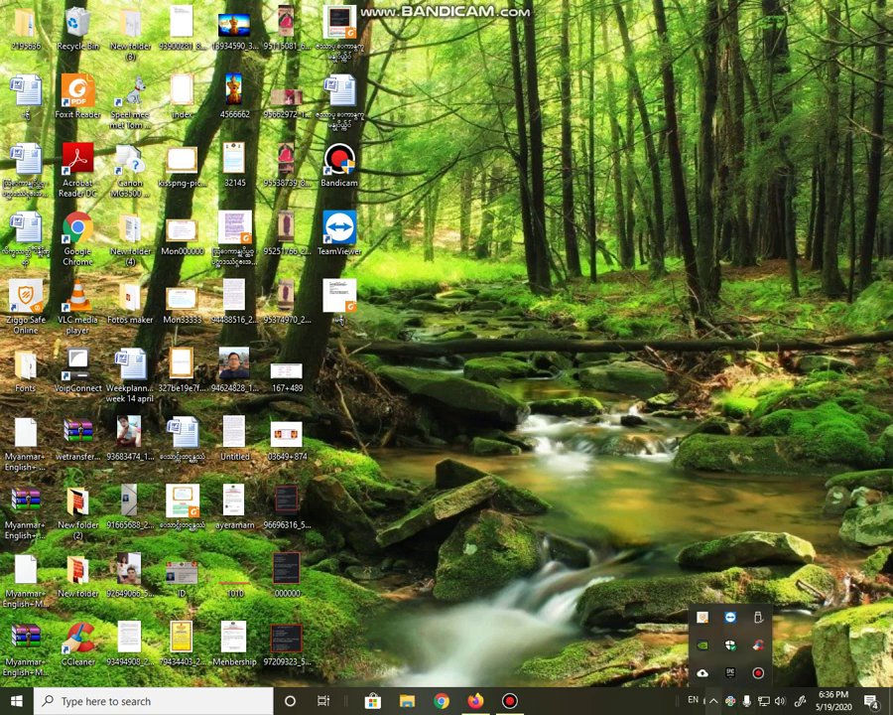
{"action": "left_click", "coordinate": [731, 672]}
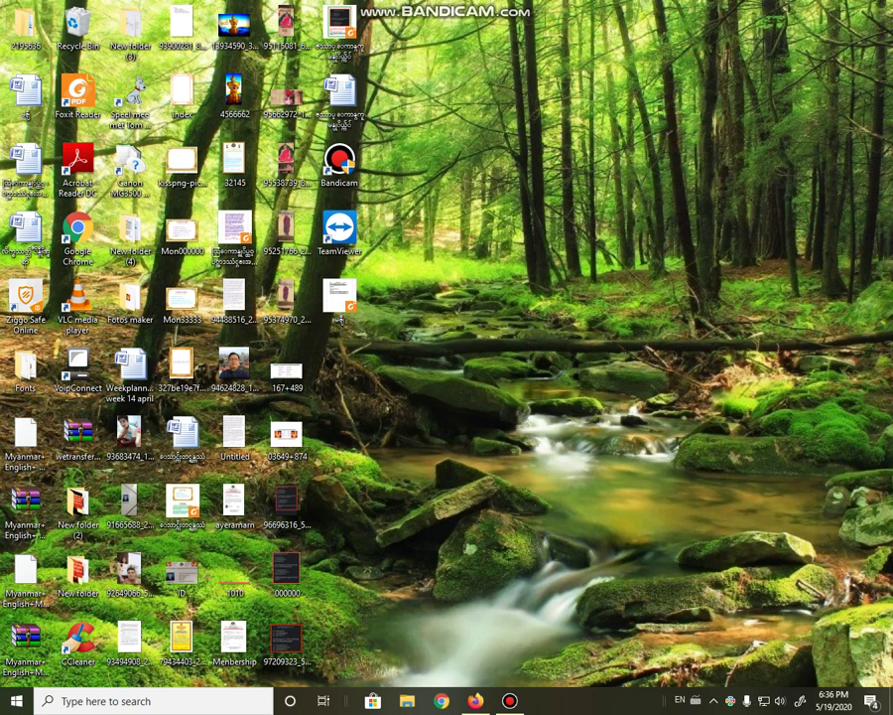
{"action": "key", "text": "shift"}
{"action": "left_click", "coordinate": [800, 700]}
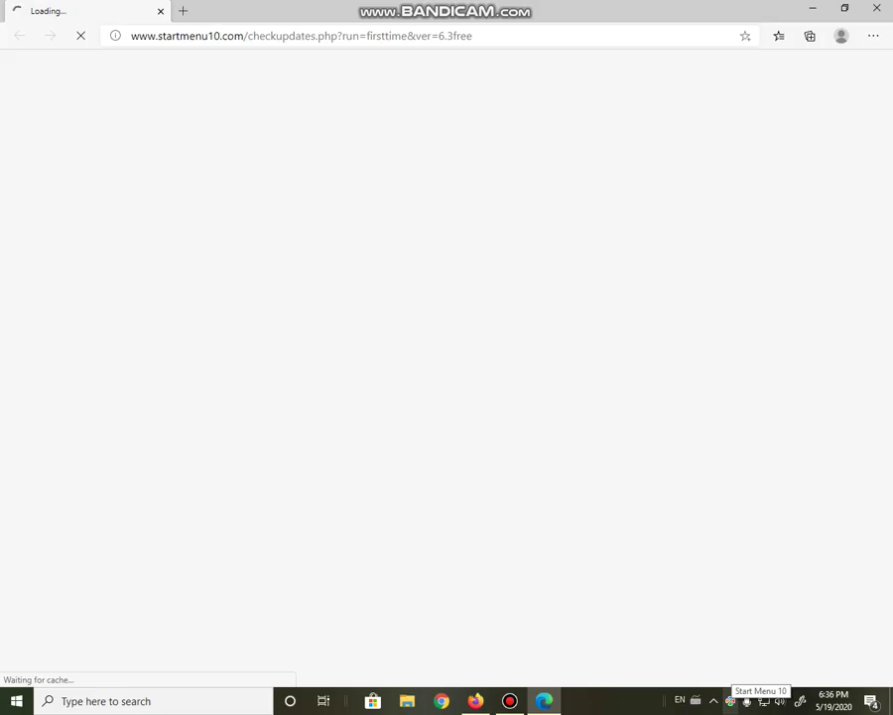
{"action": "key", "text": "alt+F4"}
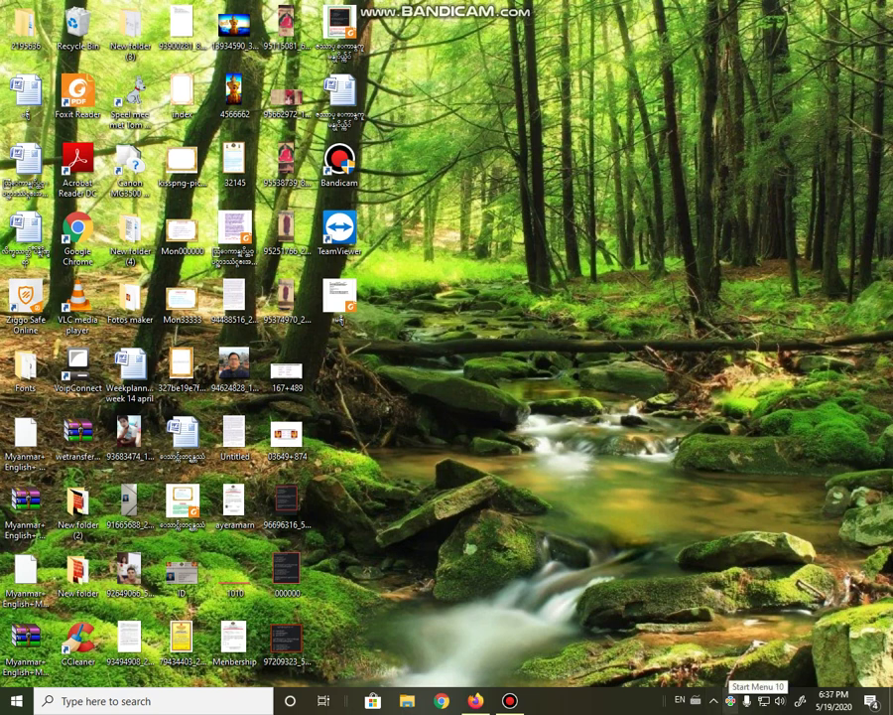
- In the Start Menu 10 options, replace the system Start button with the four-colour Windows logo and close the options
{"action": "right_click", "coordinate": [731, 698]}
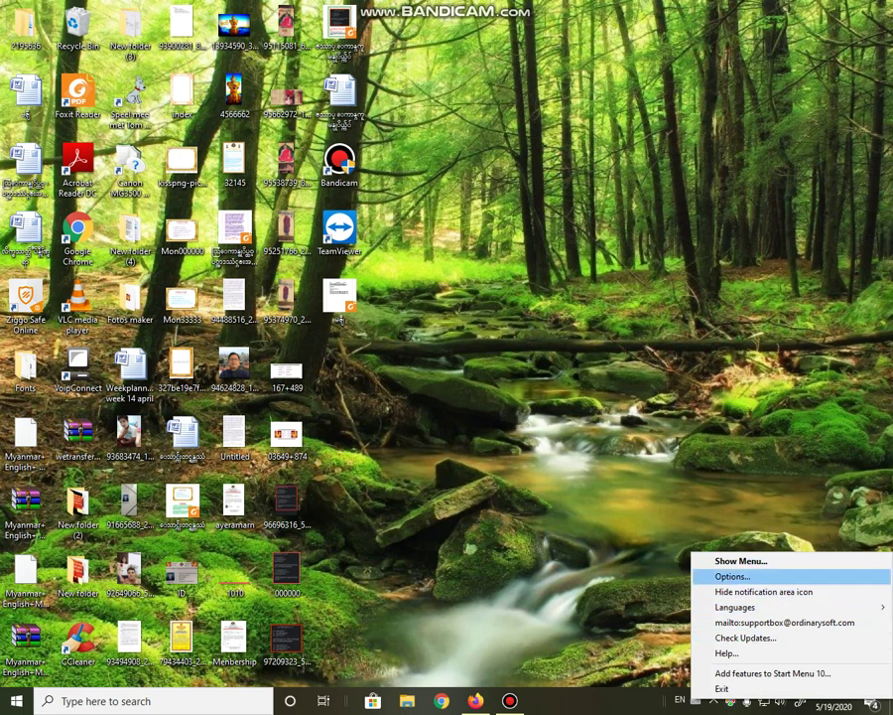
{"action": "left_click", "coordinate": [733, 576]}
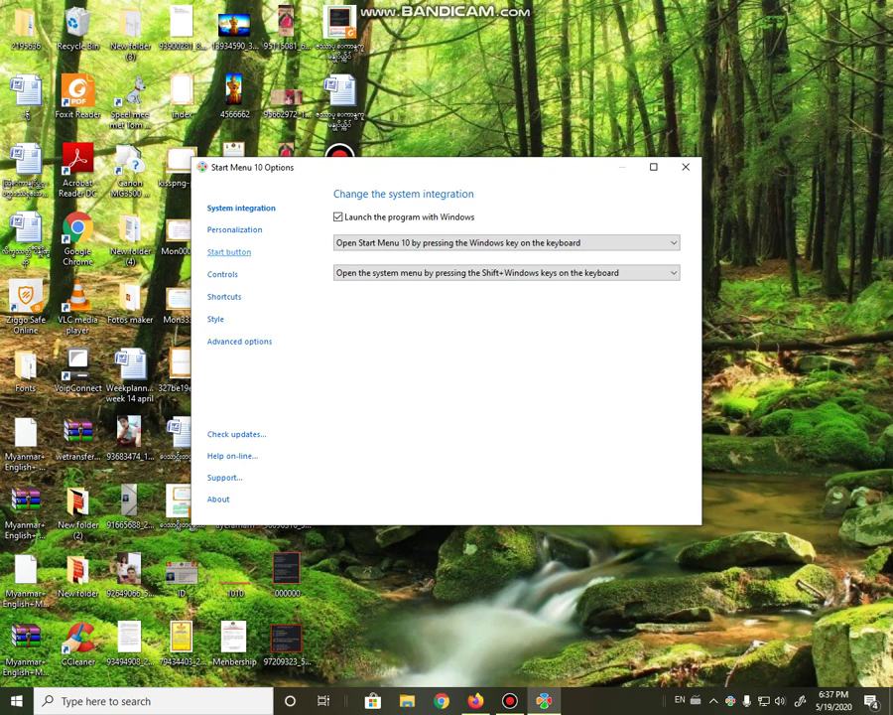
{"action": "left_click", "coordinate": [229, 252]}
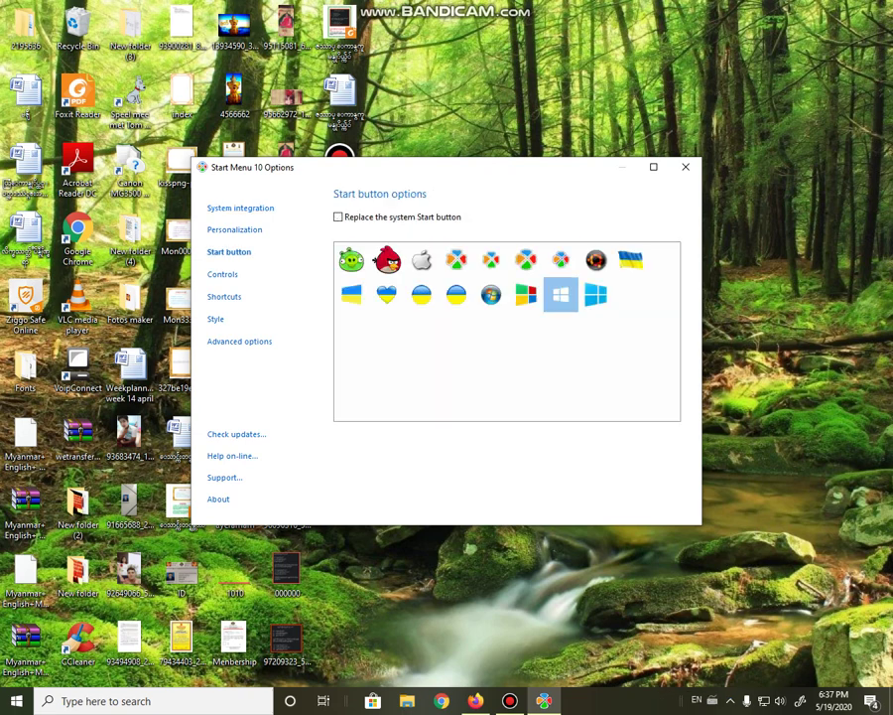
{"action": "left_click", "coordinate": [526, 294]}
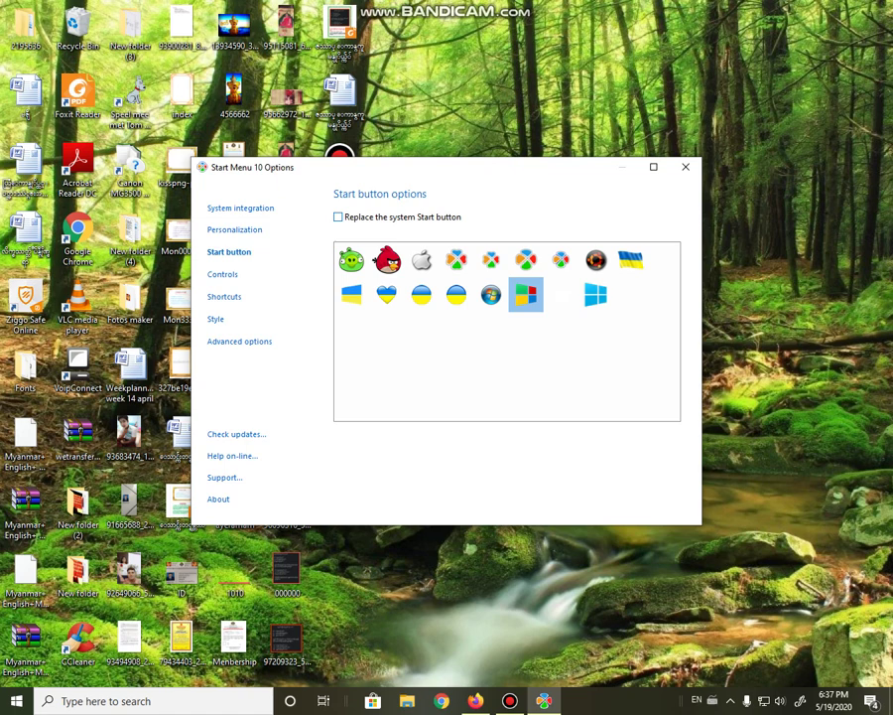
{"action": "left_click", "coordinate": [338, 217]}
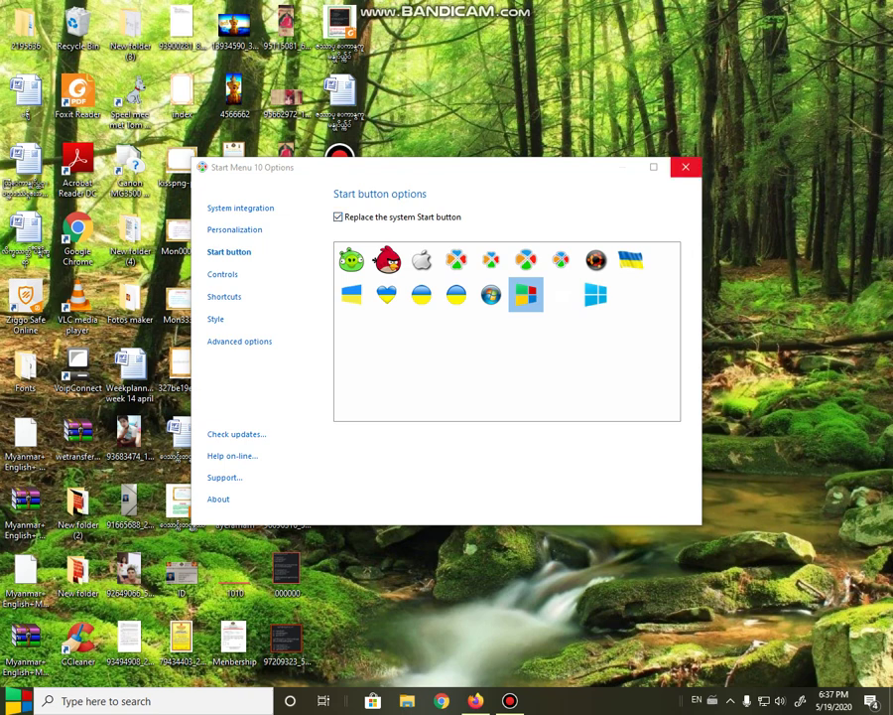
{"action": "left_click", "coordinate": [685, 167]}
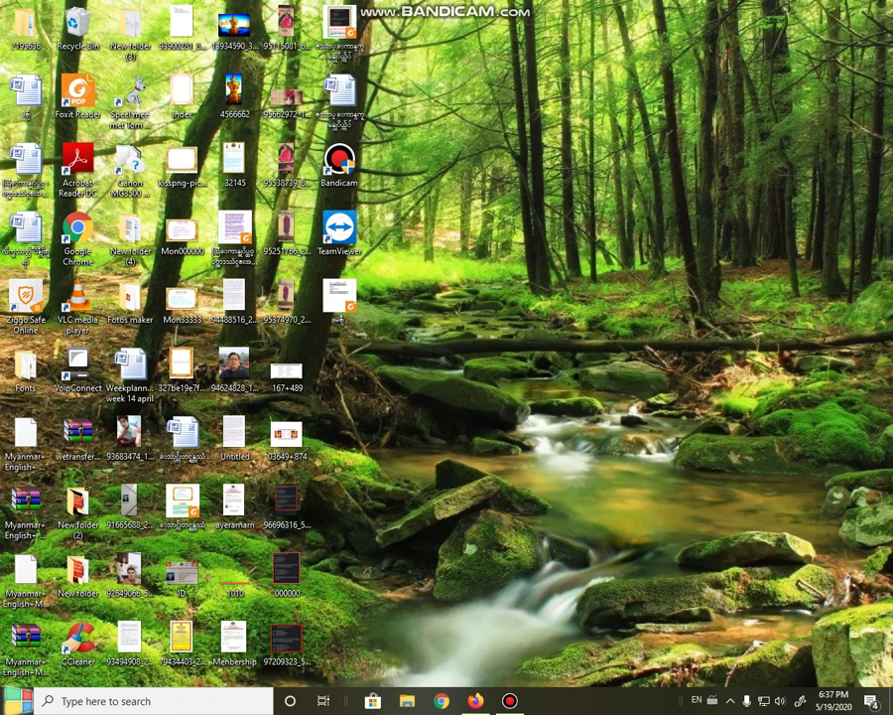
- Examine the new Start menu's contents, including the Control Panel, Videos, Music, Pictures, Documents and Programs submenus, and close it
{"action": "left_click", "coordinate": [16, 701]}
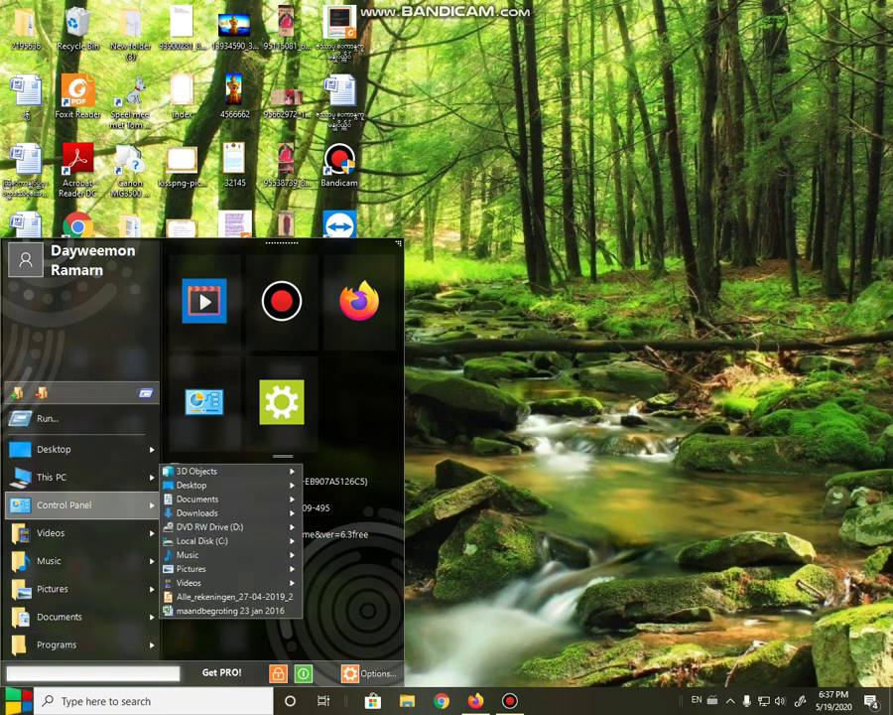
{"action": "mouse_move", "coordinate": [60, 560]}
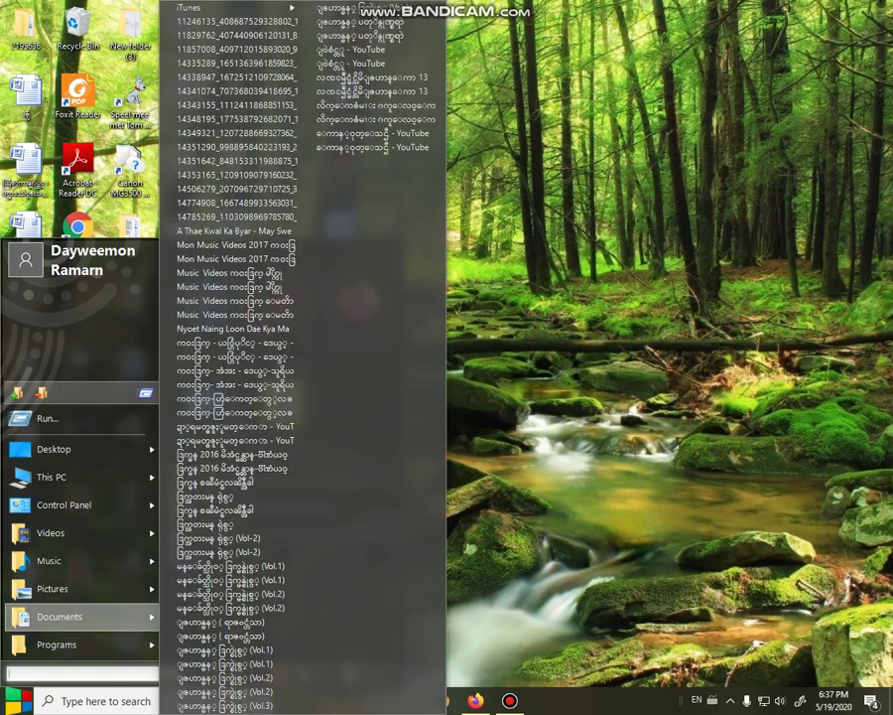
{"action": "mouse_move", "coordinate": [57, 644]}
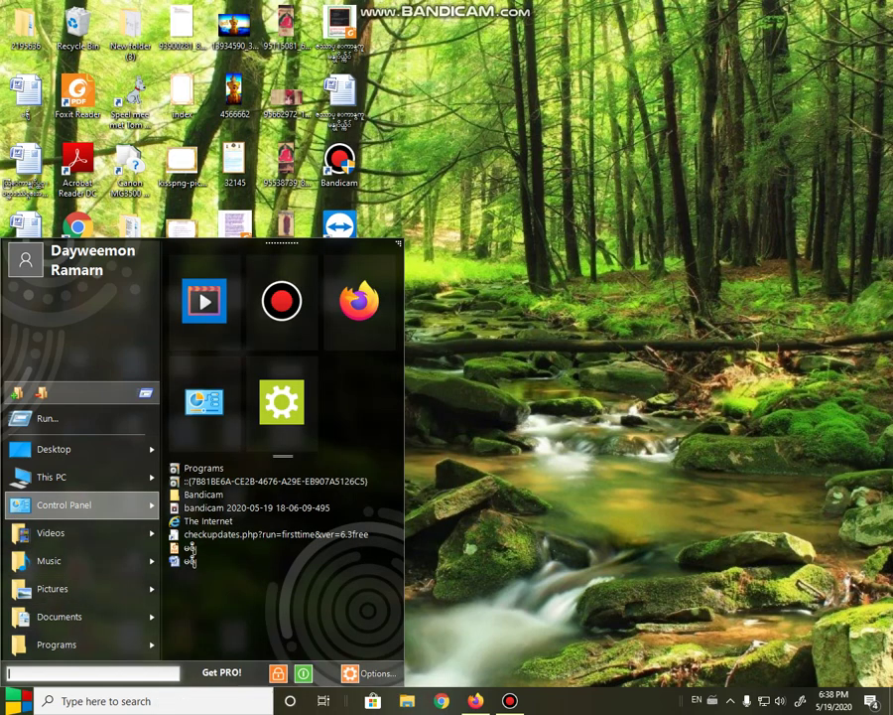
{"action": "mouse_move", "coordinate": [63, 505]}
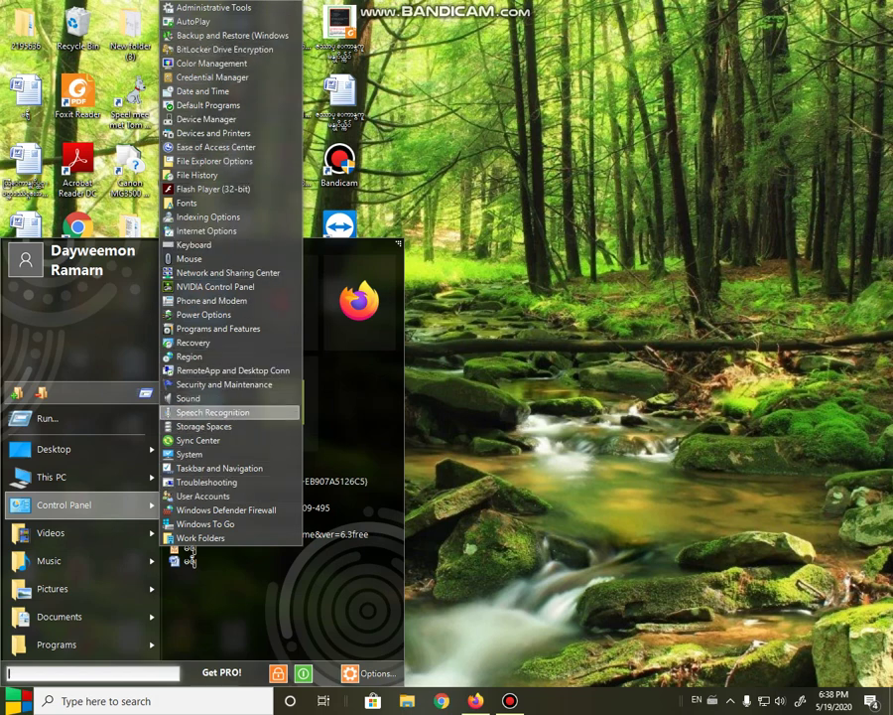
{"action": "mouse_move", "coordinate": [59, 533]}
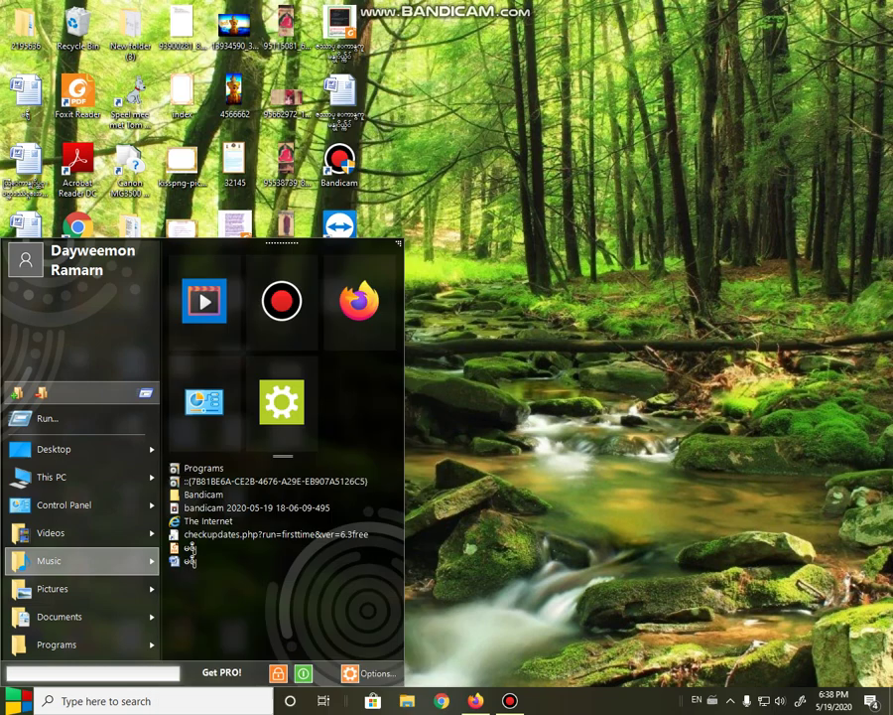
{"action": "mouse_move", "coordinate": [79, 561]}
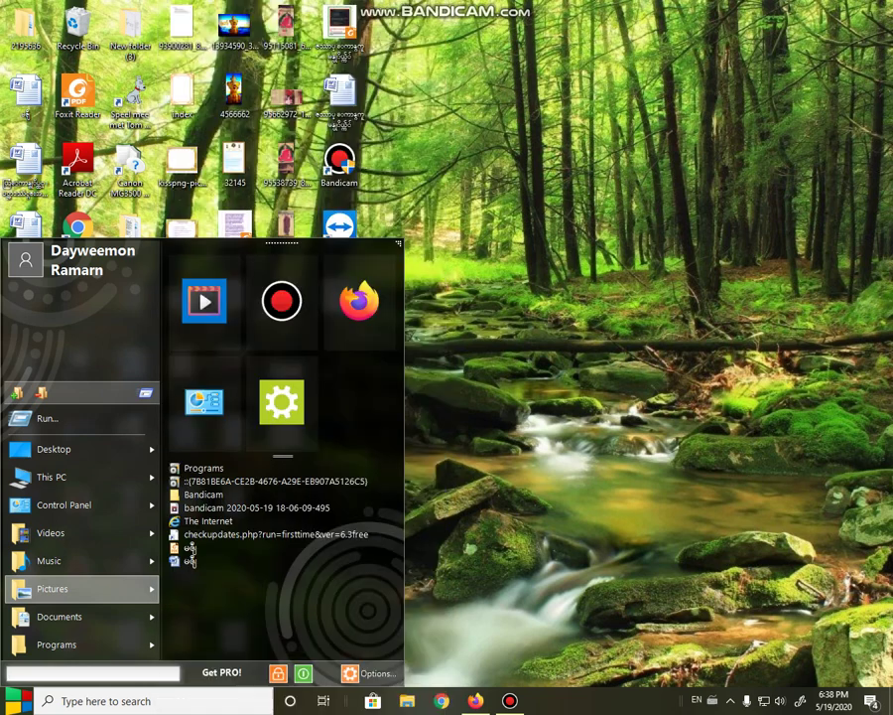
{"action": "mouse_move", "coordinate": [89, 589]}
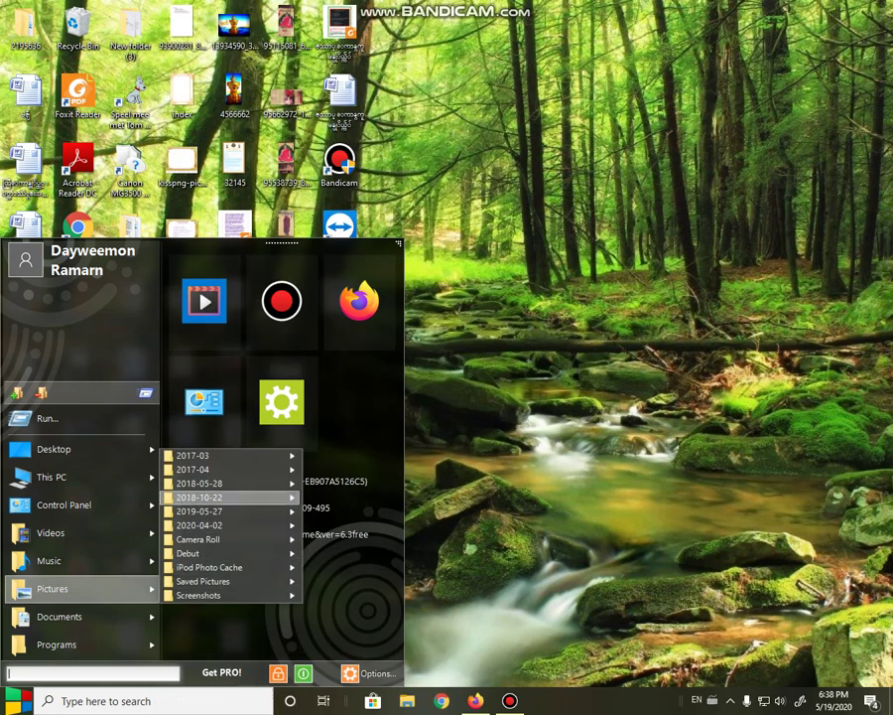
{"action": "mouse_move", "coordinate": [228, 595]}
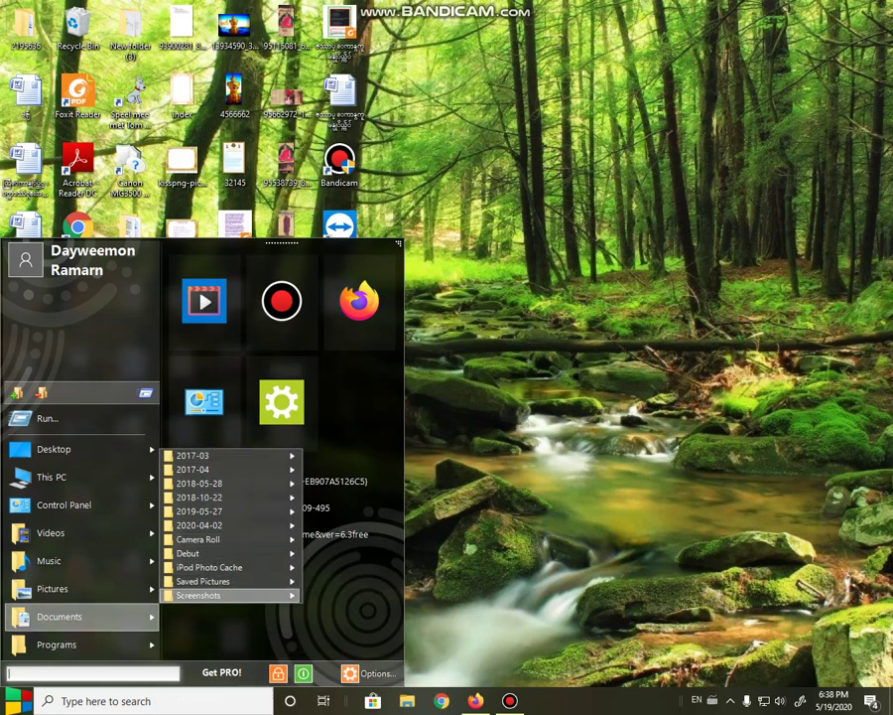
{"action": "mouse_move", "coordinate": [89, 616]}
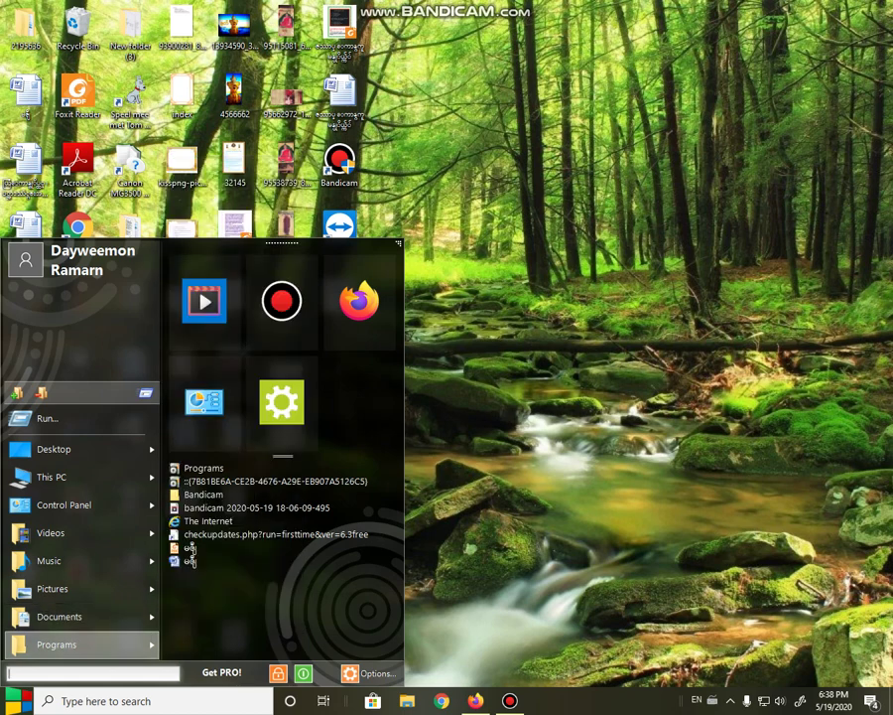
{"action": "mouse_move", "coordinate": [60, 644]}
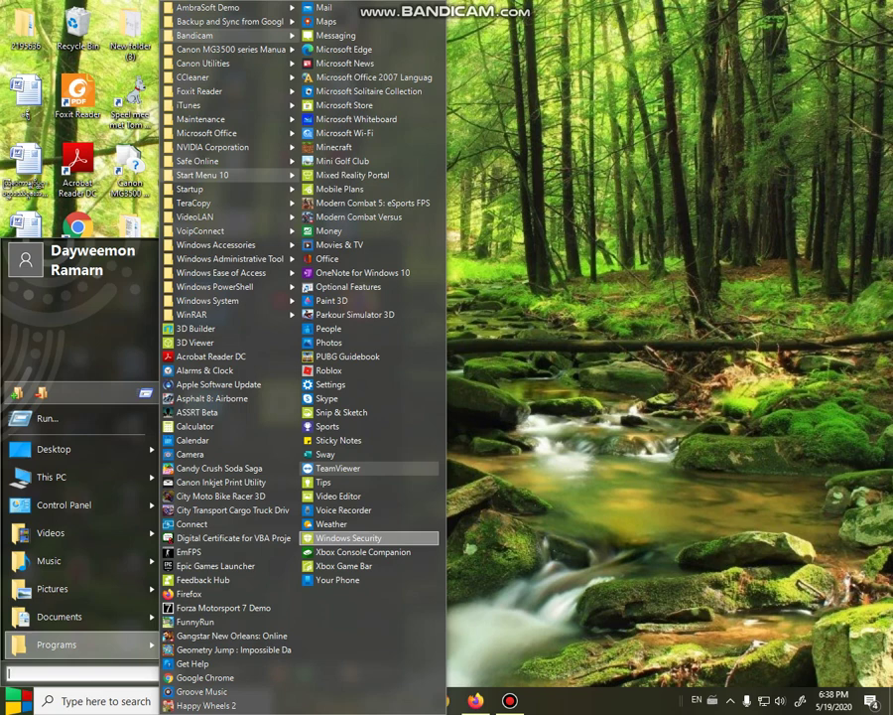
{"action": "key", "text": "Escape"}
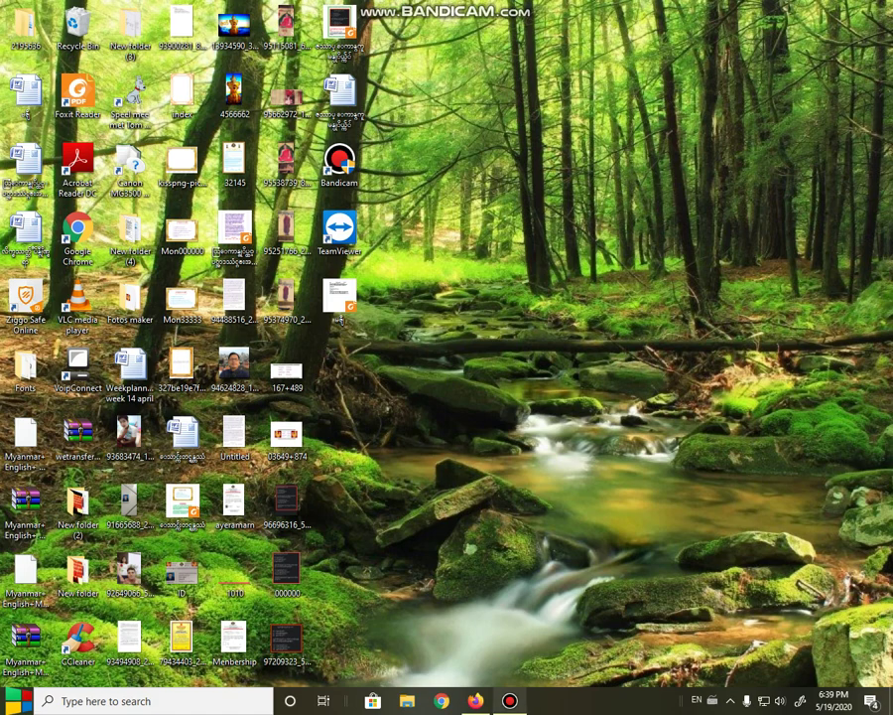
{"action": "left_click", "coordinate": [509, 700]}
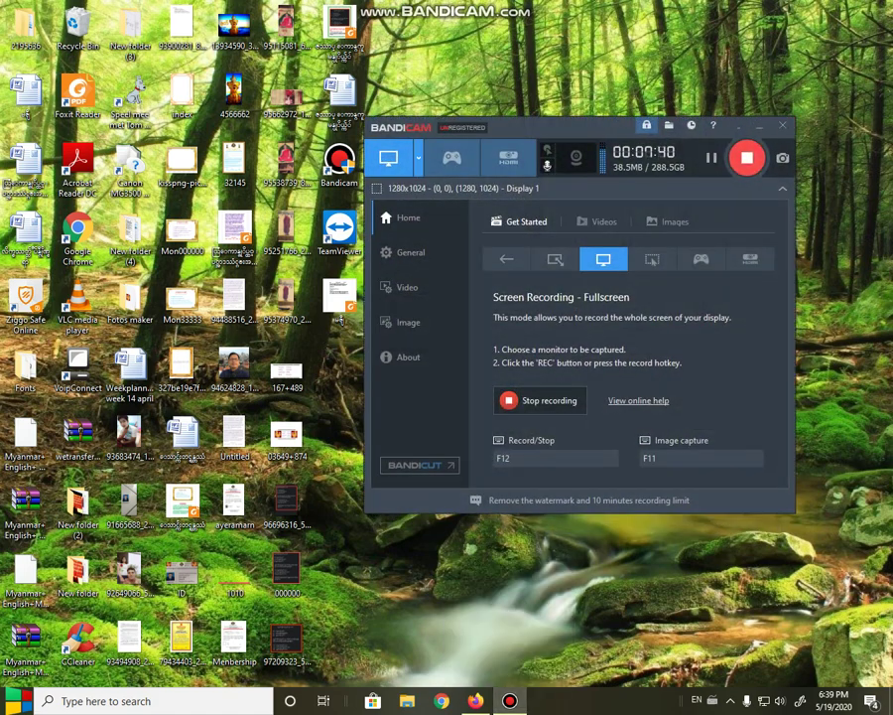